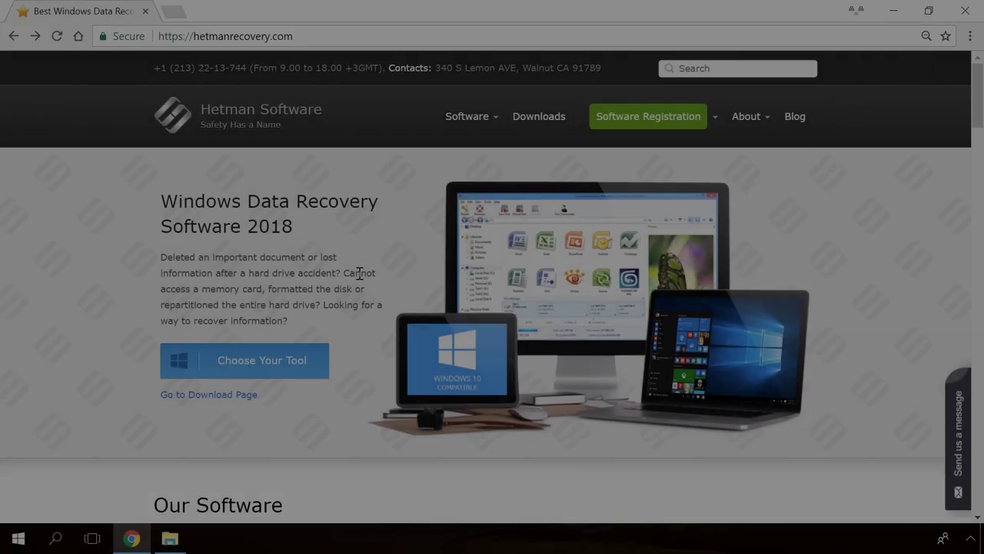
Step: Download the Hetman Partition Recovery installer from its product page
scroll(359, 273, down, 1)
scroll(359, 273, down, 18)
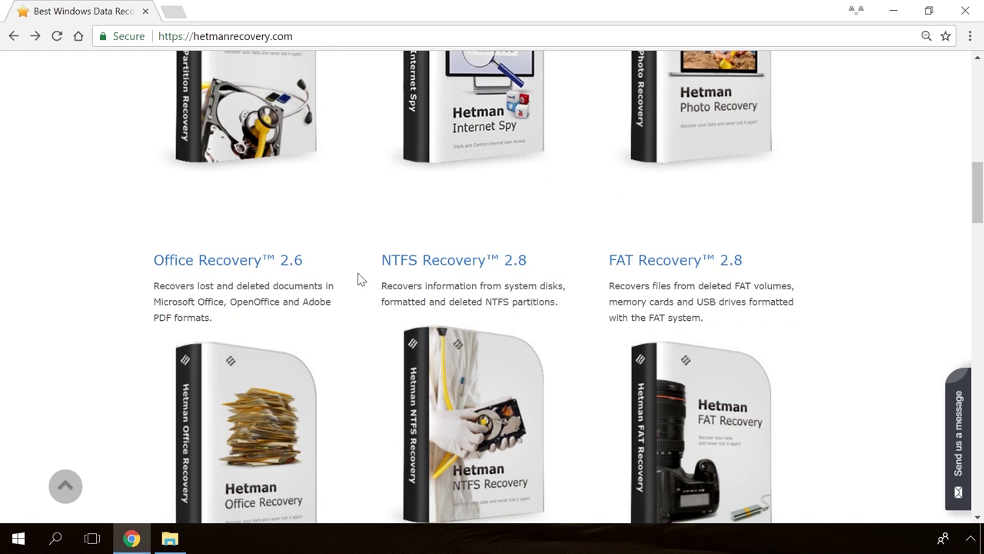
scroll(359, 280, up, 14)
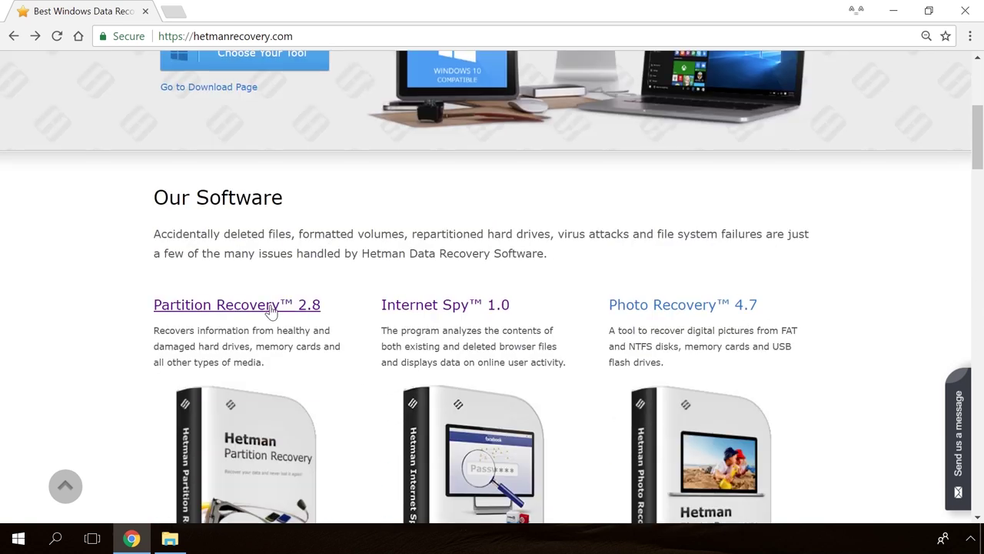
click(271, 308)
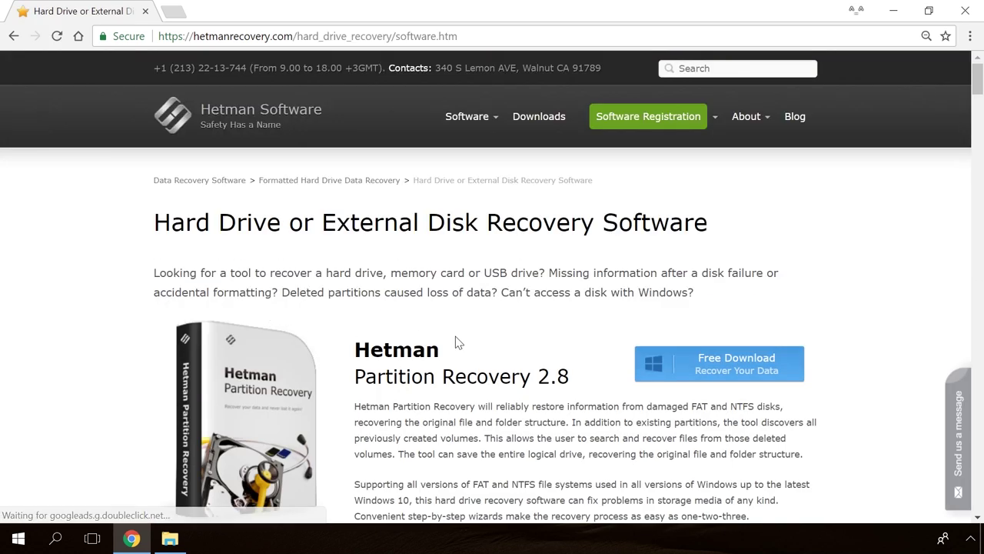
click(707, 369)
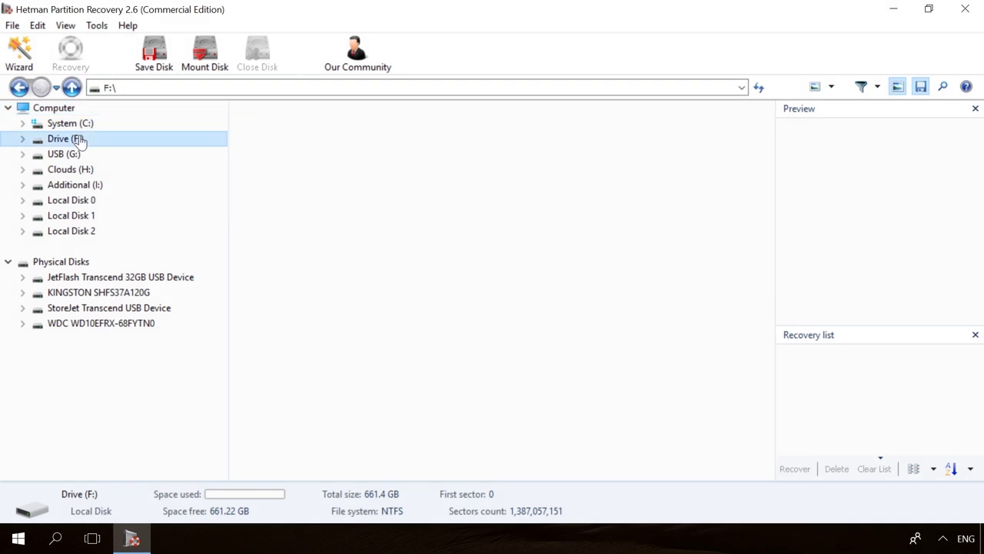
Step: Scan Drive F: for deleted files and preview 19779_en_1.jpg and 856071704.mp4
double_click(79, 141)
click(614, 420)
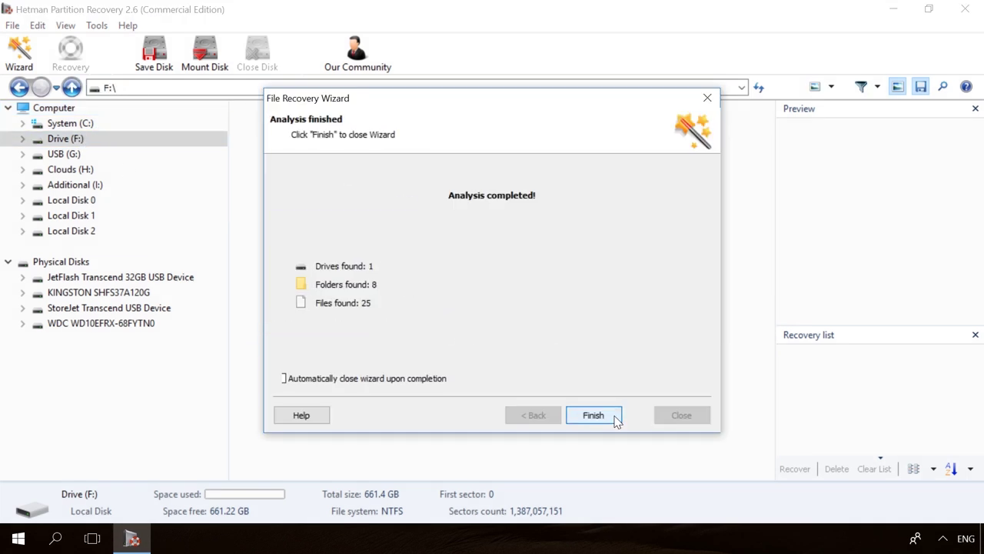
click(615, 415)
click(623, 127)
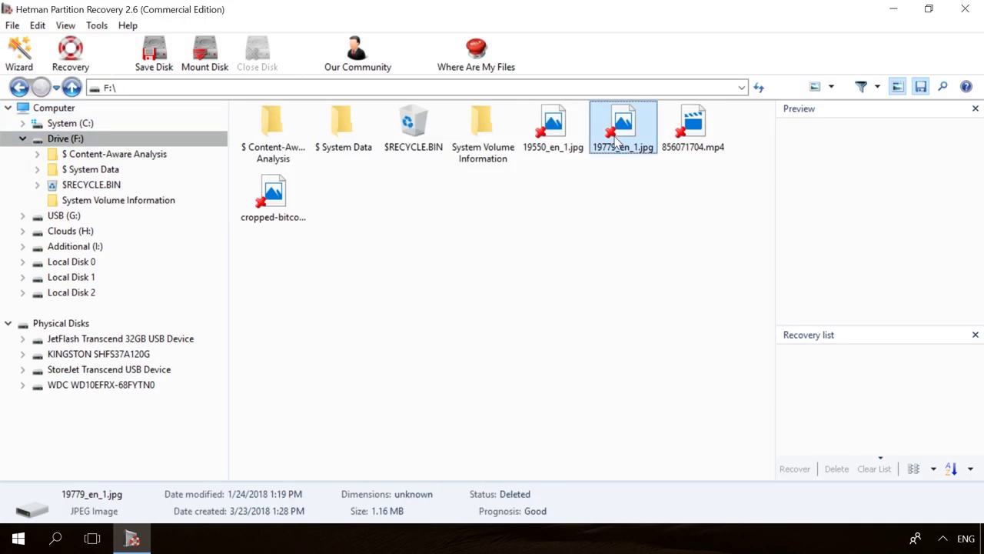
click(706, 125)
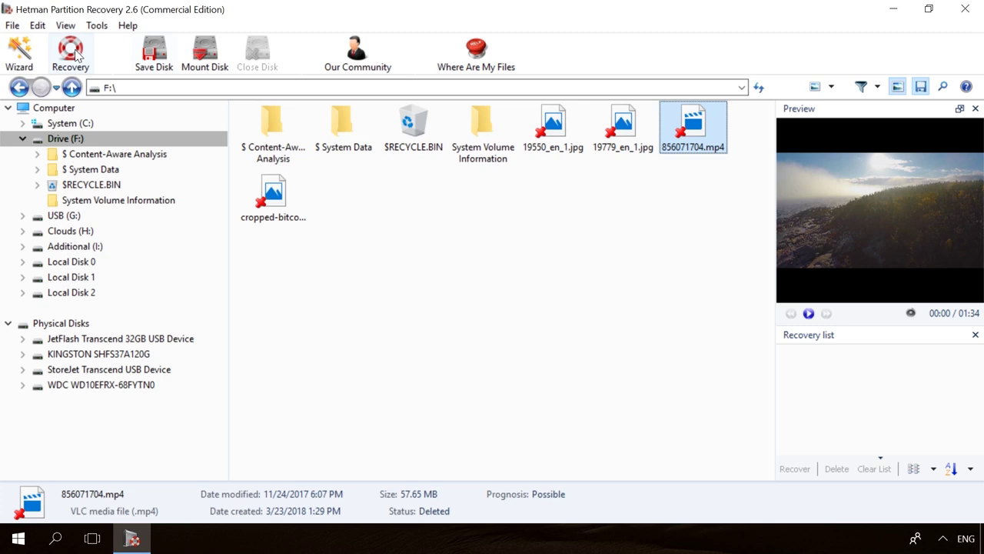
Step: Recover and save 856071704.mp4, then open the 'Windows Detected a Hard Disk Problem' article
key(ctrl+r)
click(577, 415)
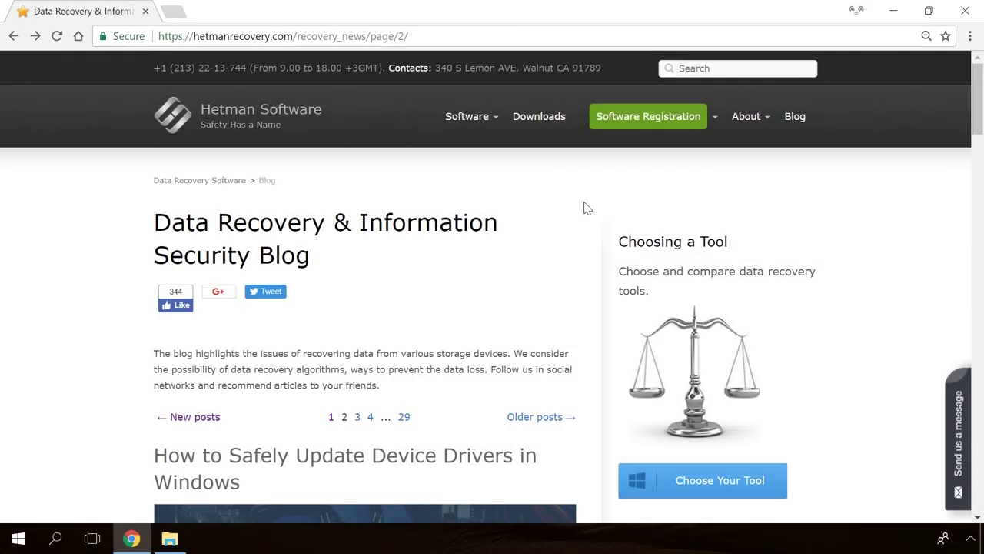
scroll(586, 208, down, 15)
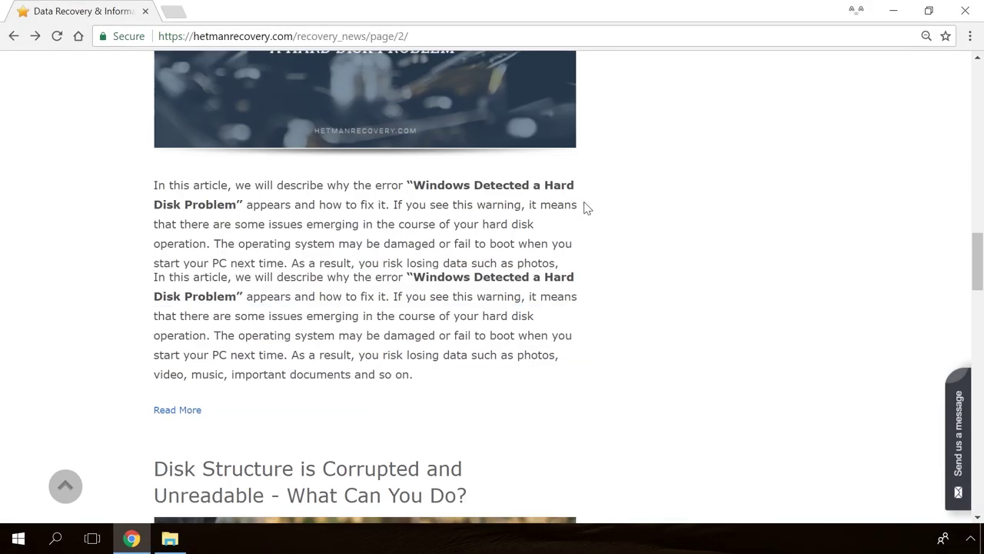
scroll(586, 208, down, 7)
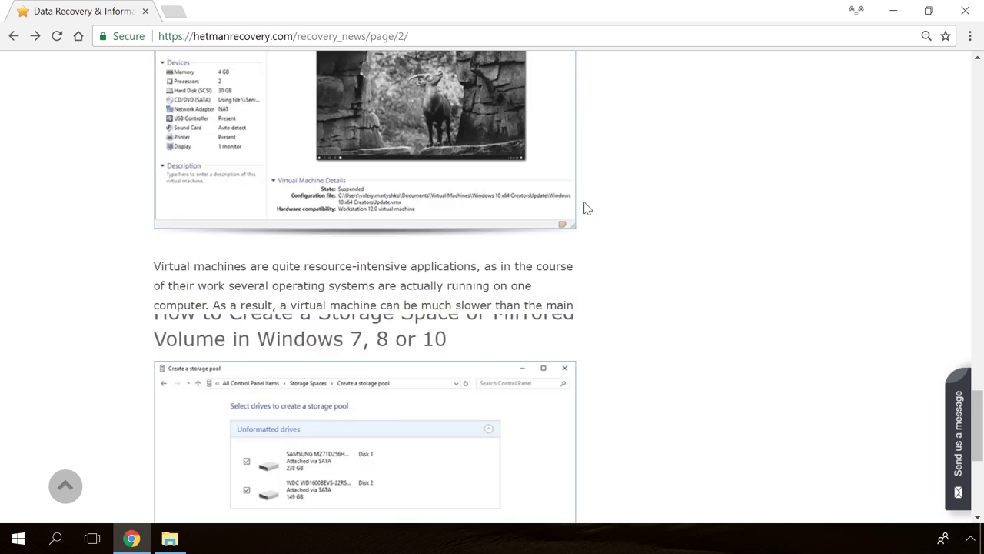
scroll(587, 207, up, 6)
scroll(586, 207, up, 6)
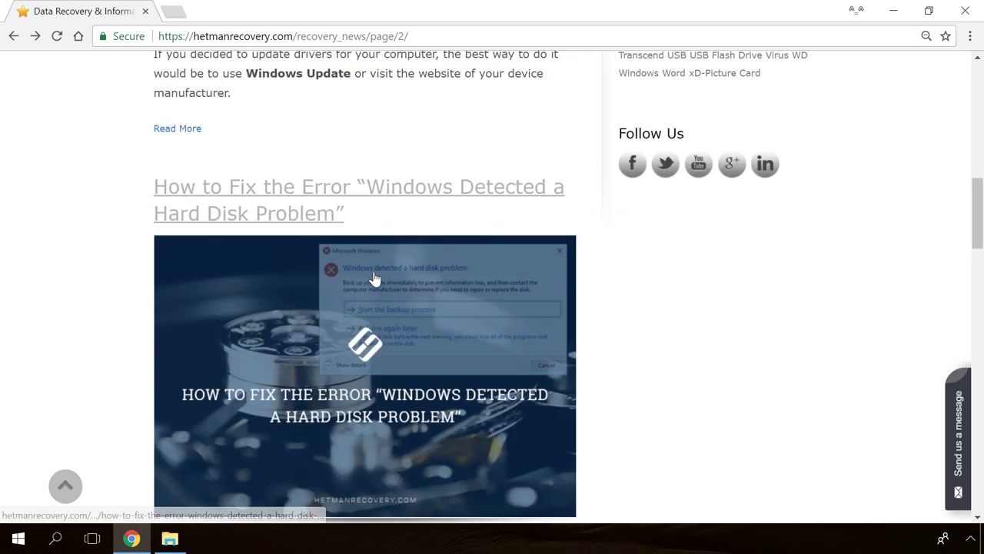
click(373, 278)
Step: Start a message reading 'Hello' in the site's contact form
scroll(587, 334, down, 12)
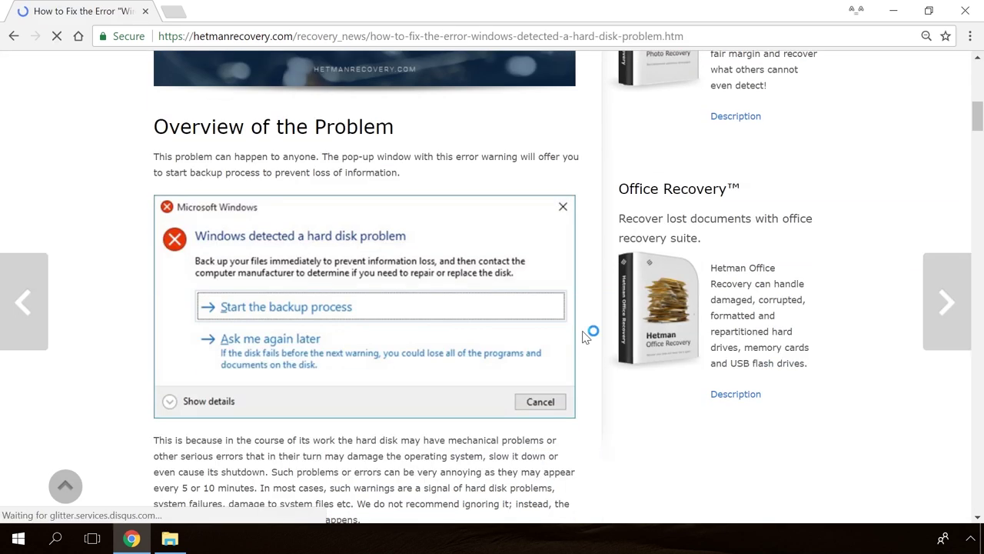
scroll(586, 335, down, 20)
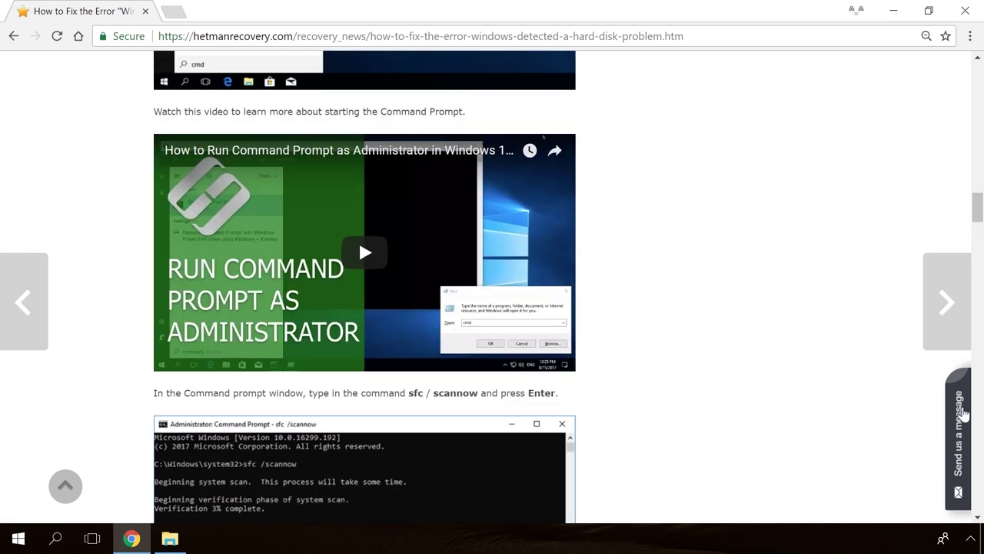
click(963, 415)
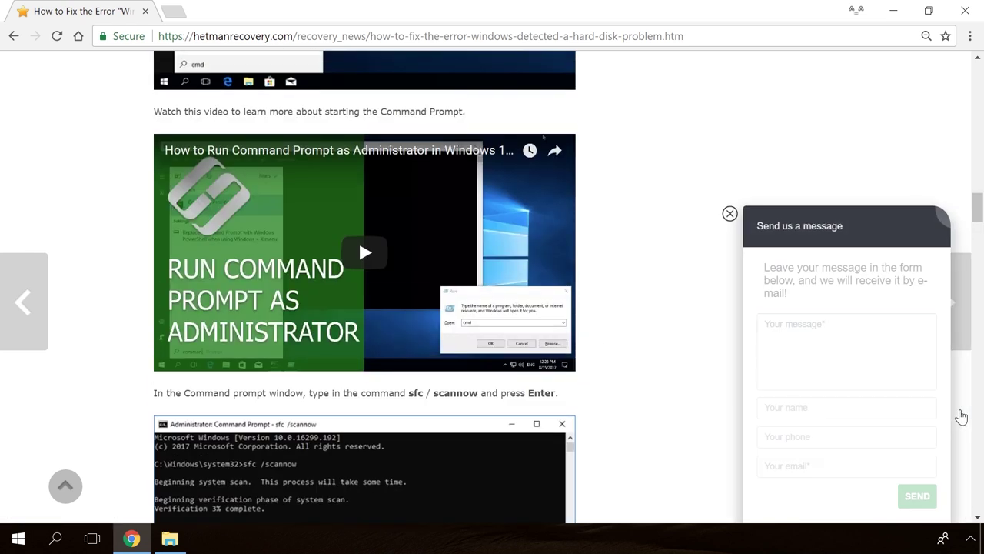
text(Hello)
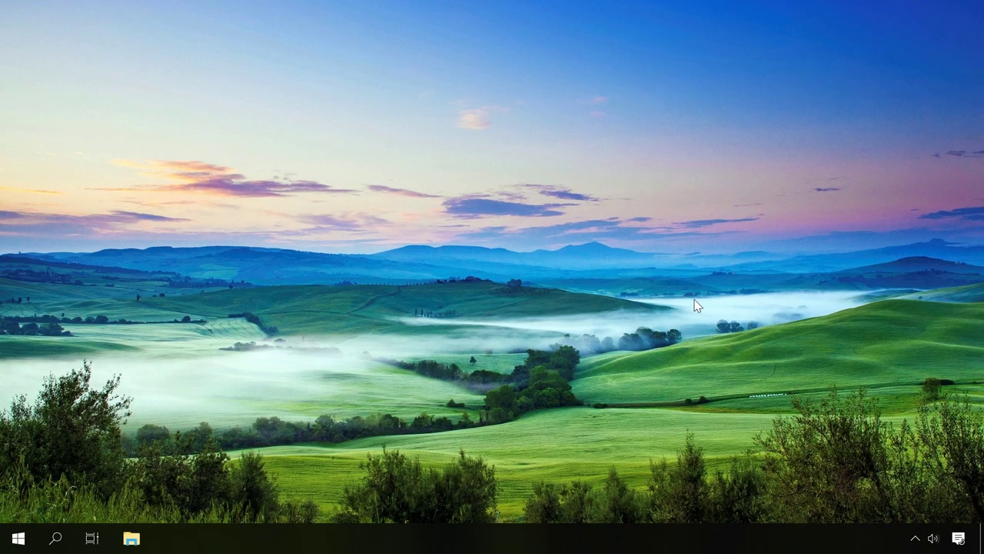
Step: Troubleshoot sound on the Speakers device, declining audio enhancements; no problem is found
right_click(932, 537)
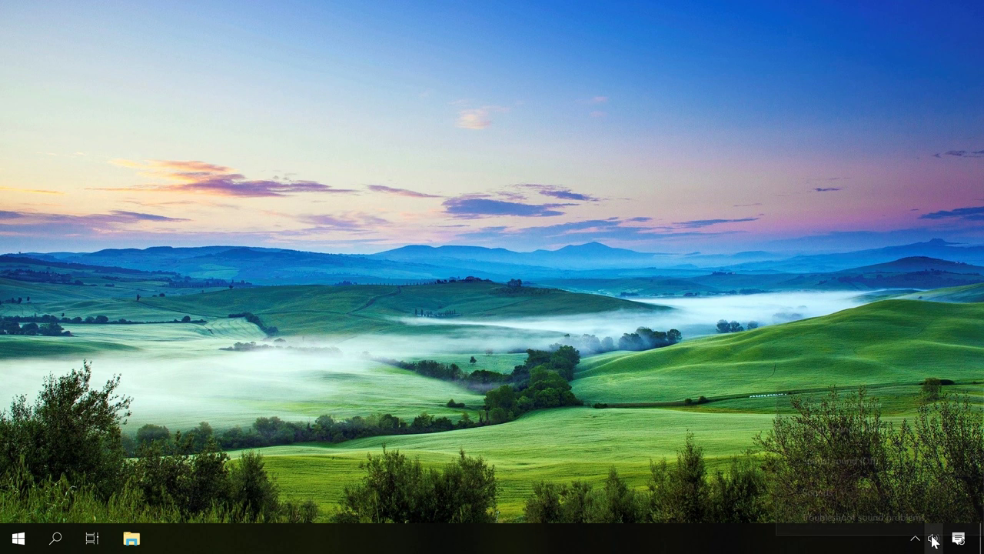
click(874, 518)
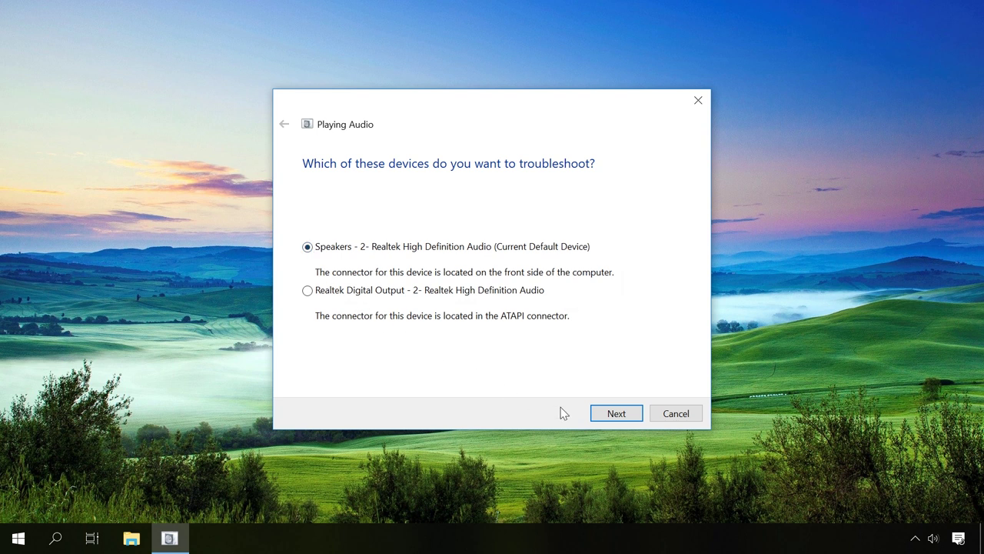
click(635, 415)
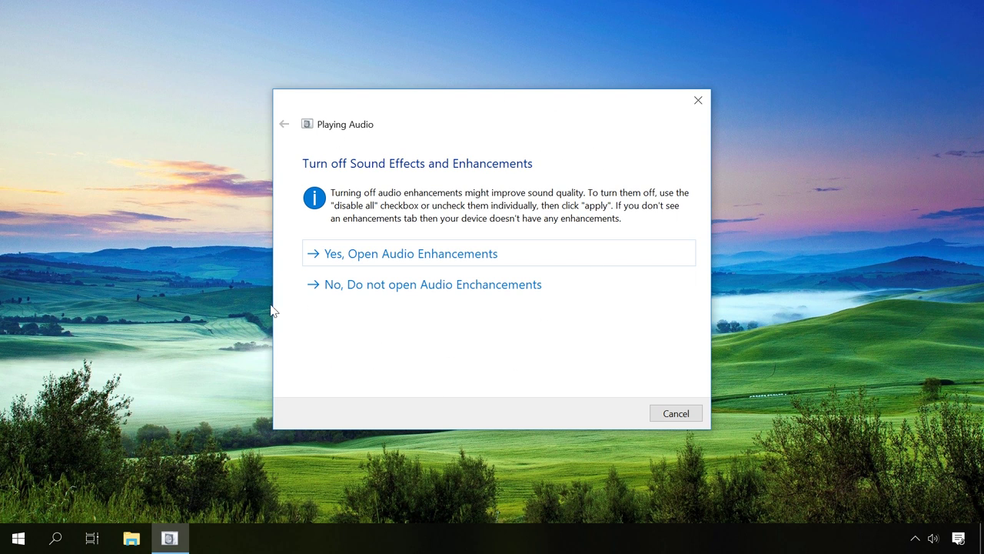
click(362, 283)
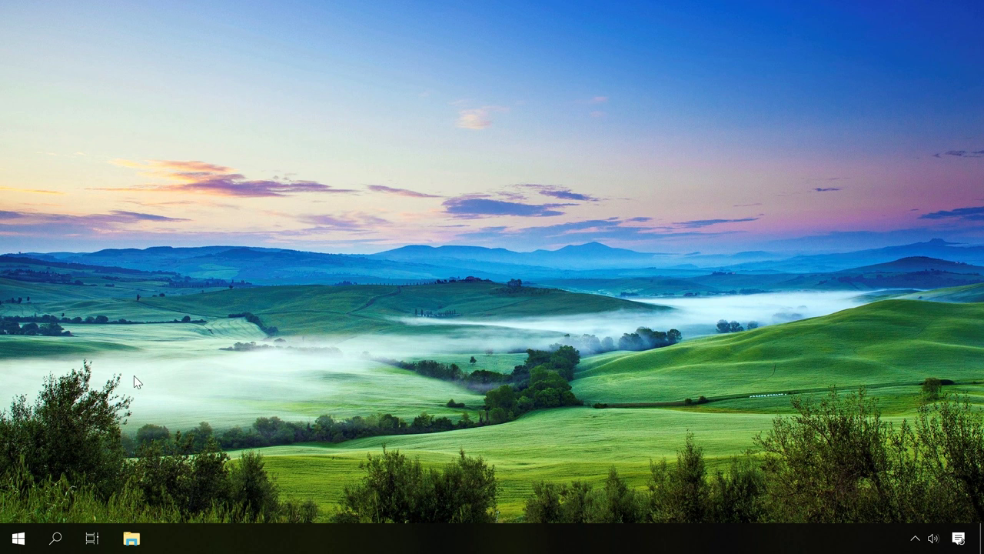
Step: Check the Speakers' driver in Device Manager: Microsoft 10.0.17134.1, no rollback available
right_click(19, 537)
click(82, 209)
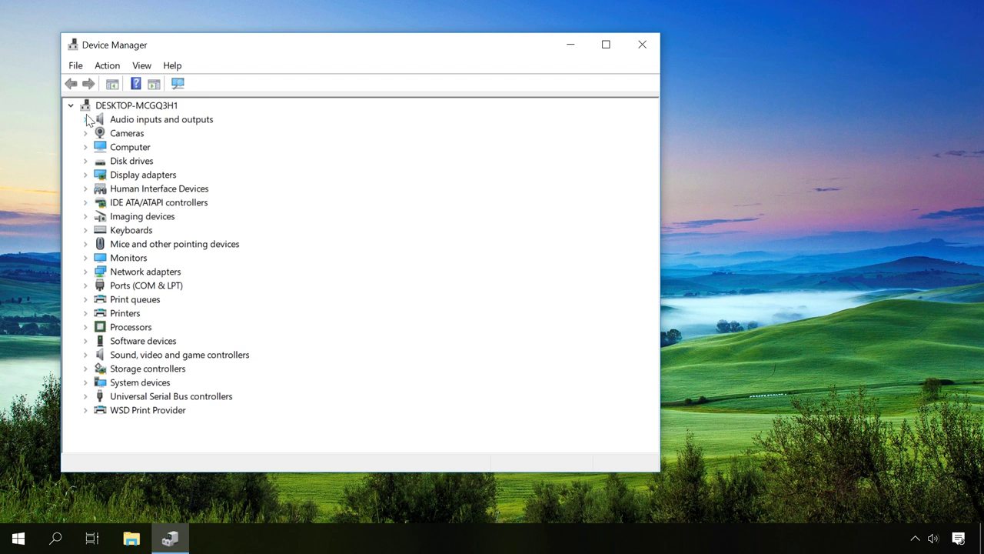
double_click(127, 120)
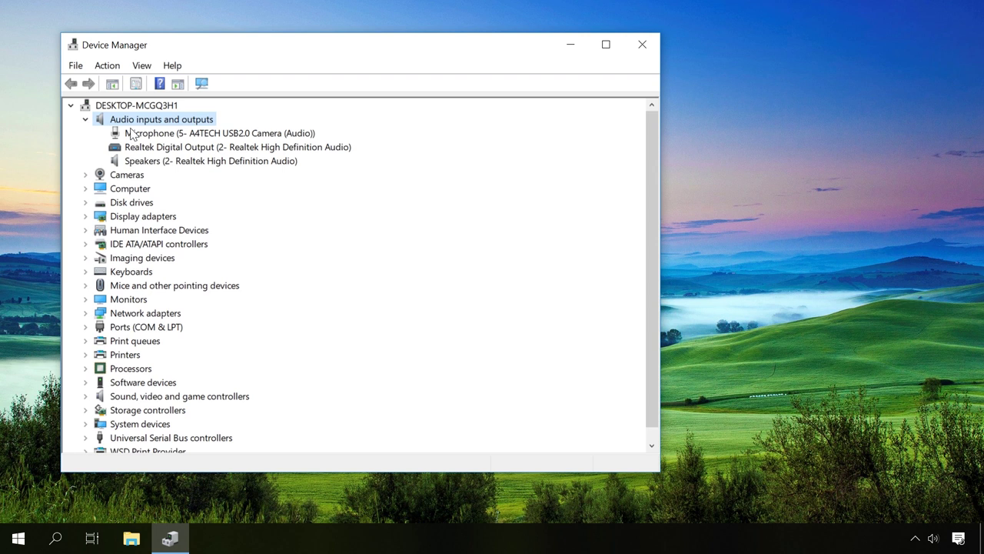
click(130, 163)
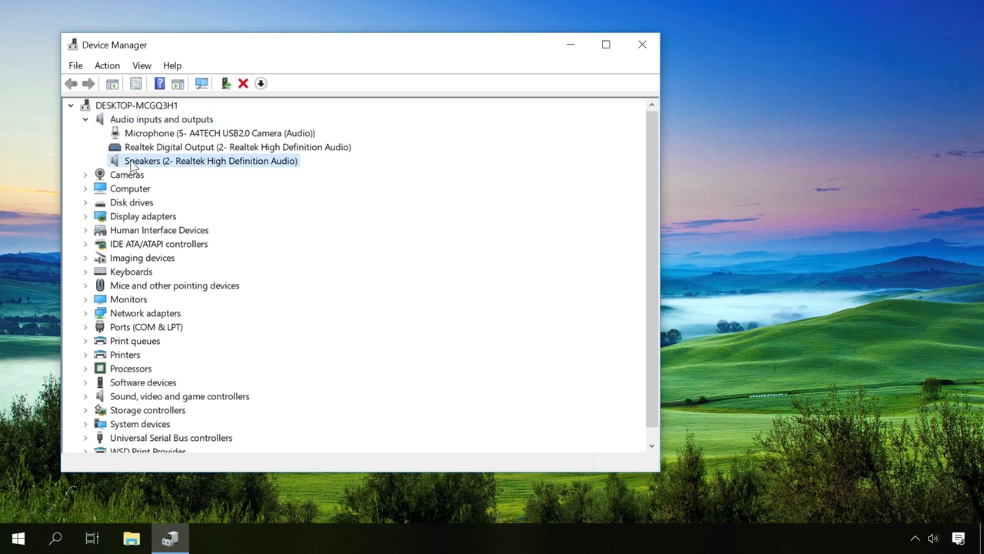
right_click(130, 165)
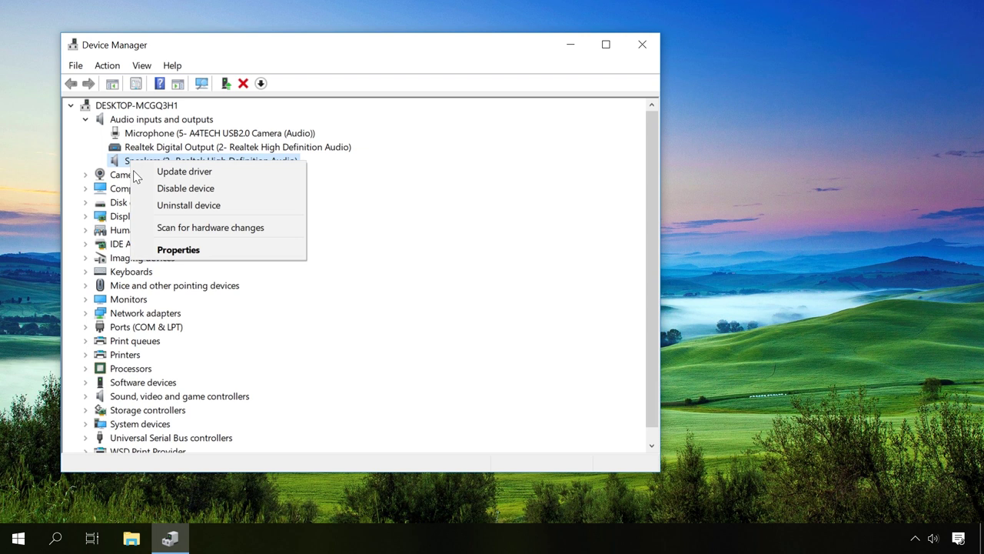
click(174, 249)
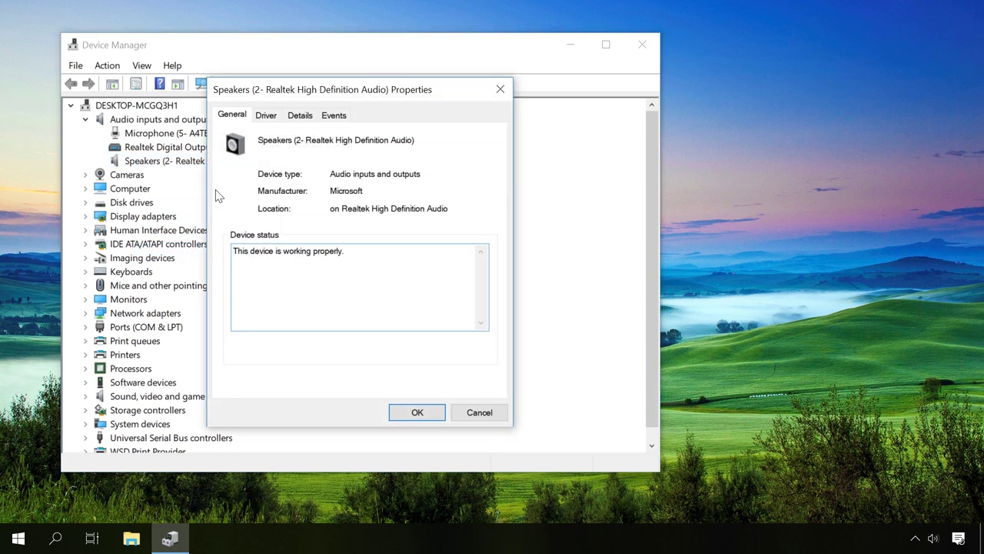
click(269, 116)
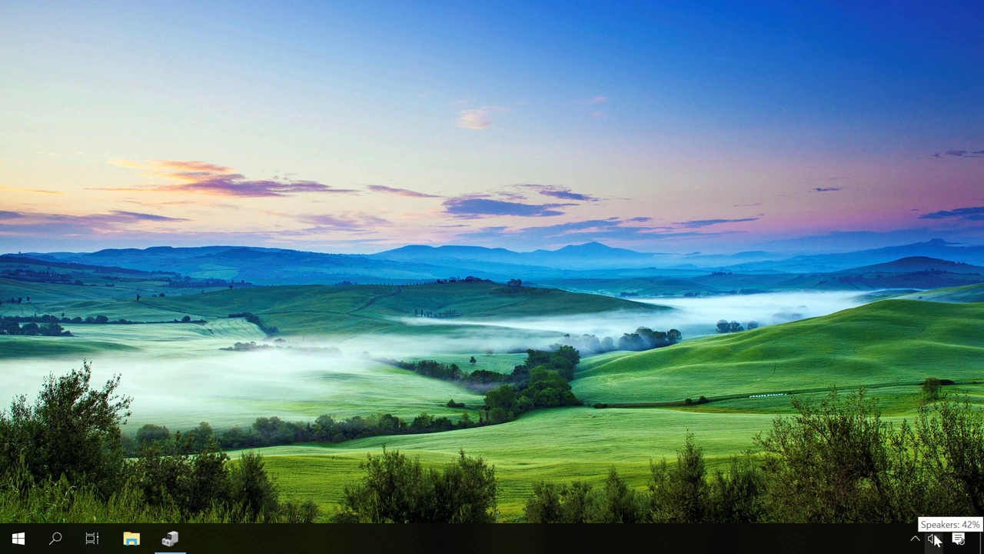
Step: Read the Realtek speakers' device status and run an automatic online driver search
click(172, 542)
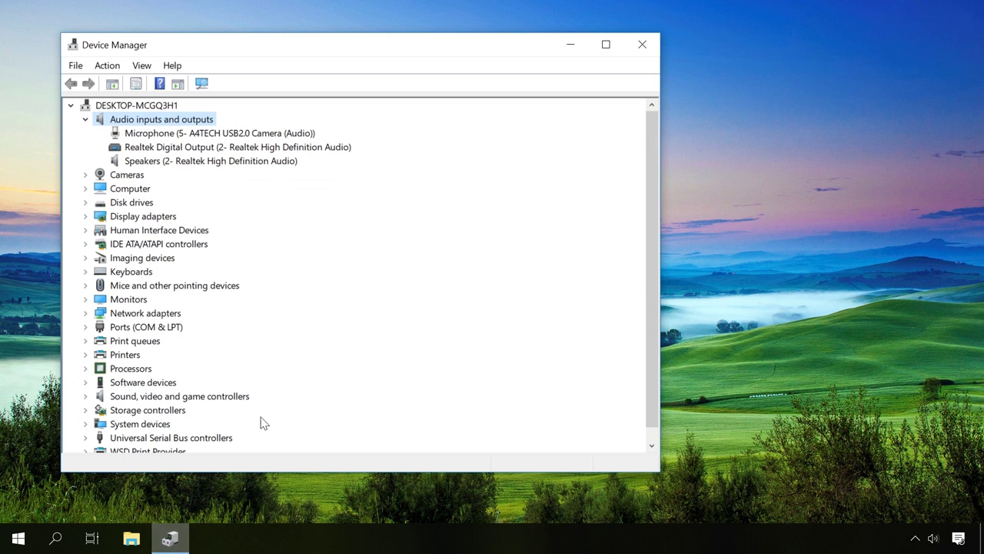
click(219, 162)
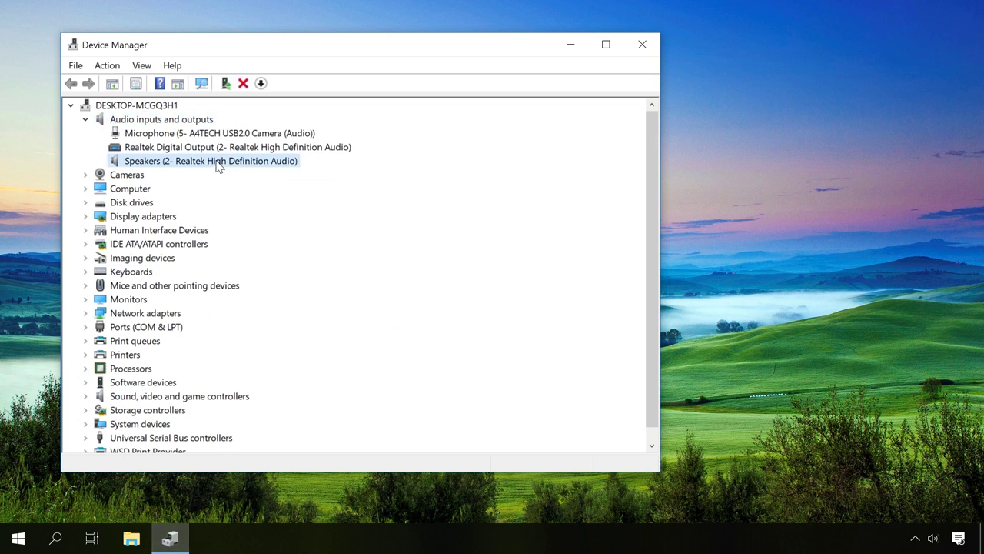
right_click(219, 163)
click(265, 250)
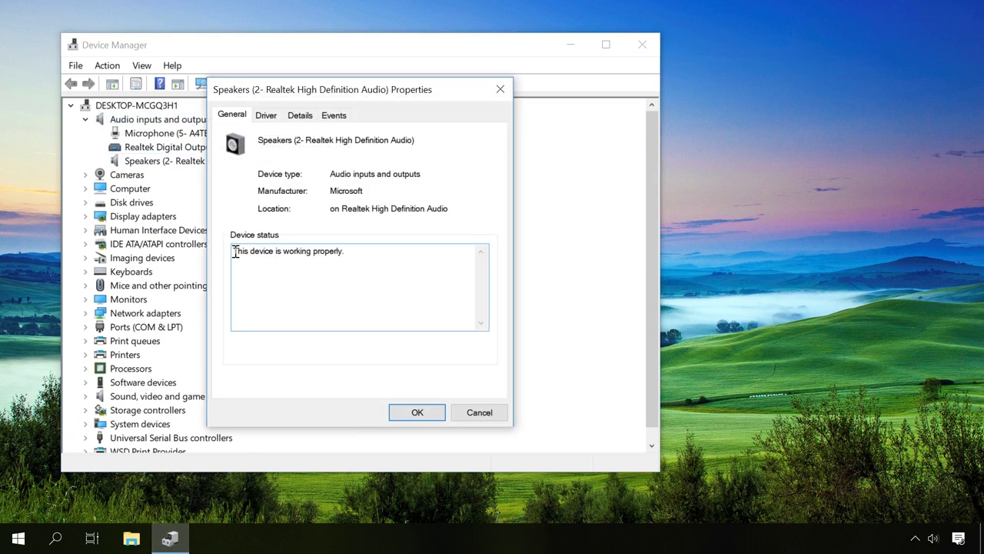
drag(235, 252, 372, 252)
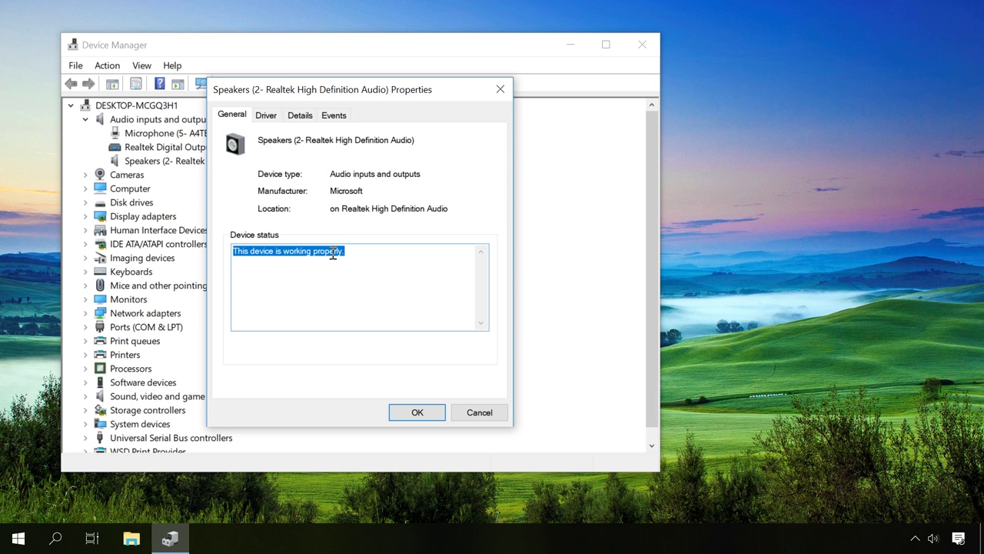
click(266, 115)
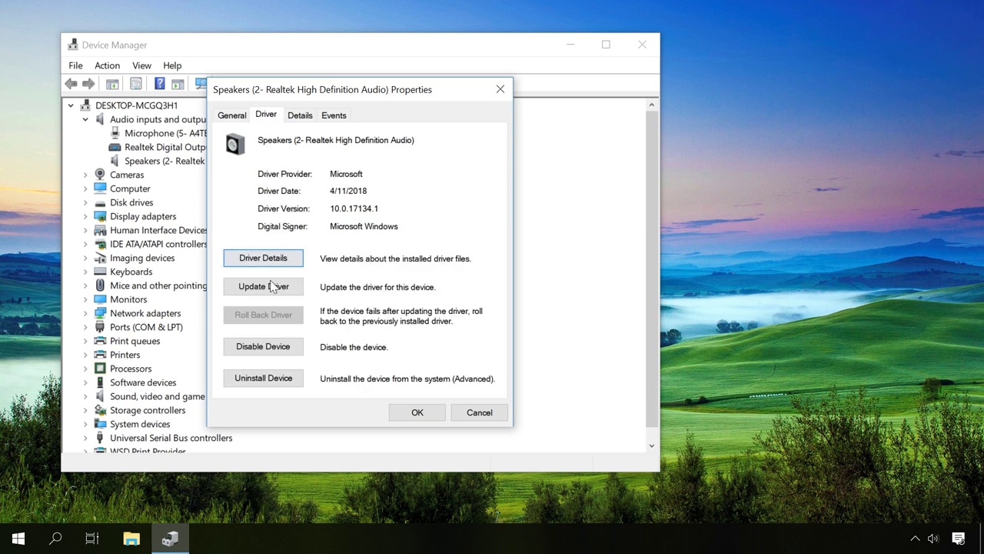
click(274, 288)
click(273, 215)
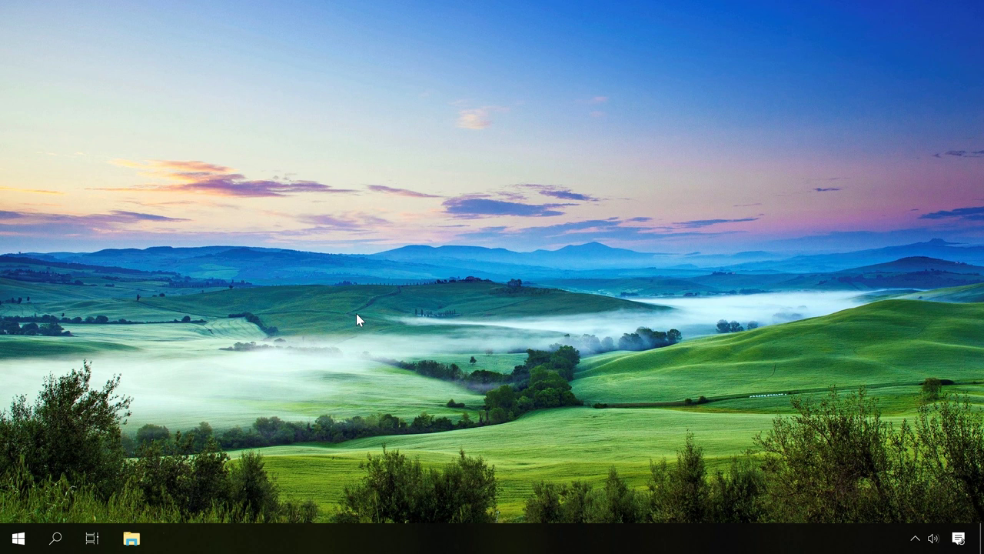
Step: Run msinfo32 and read OS, Gigabyte H110N model and Intel Core i3-6100 processor
key(super+r)
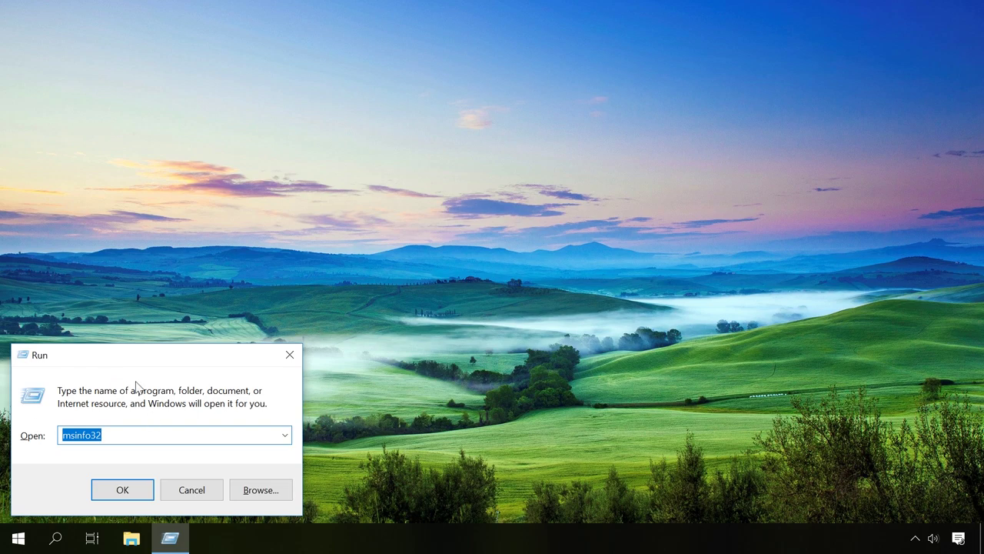
click(127, 492)
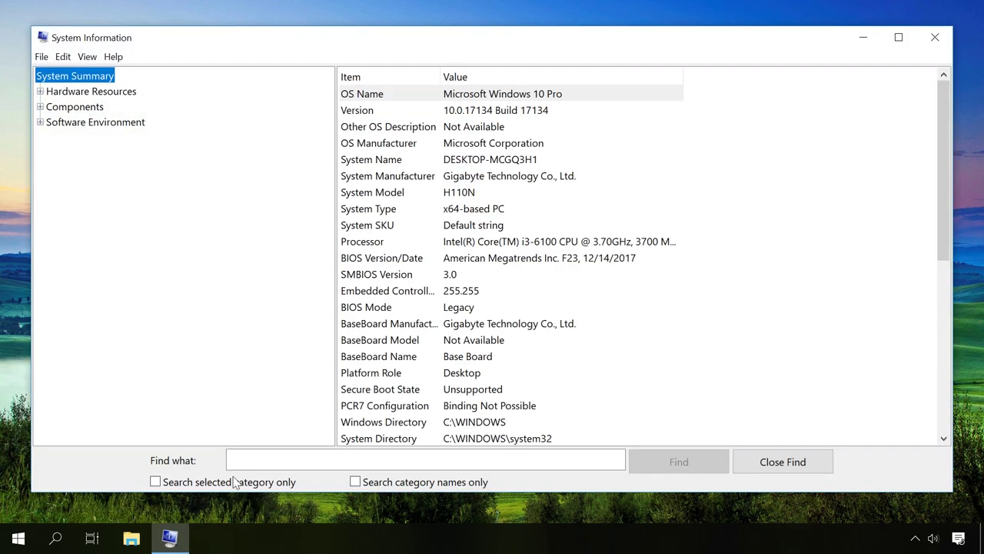
click(517, 96)
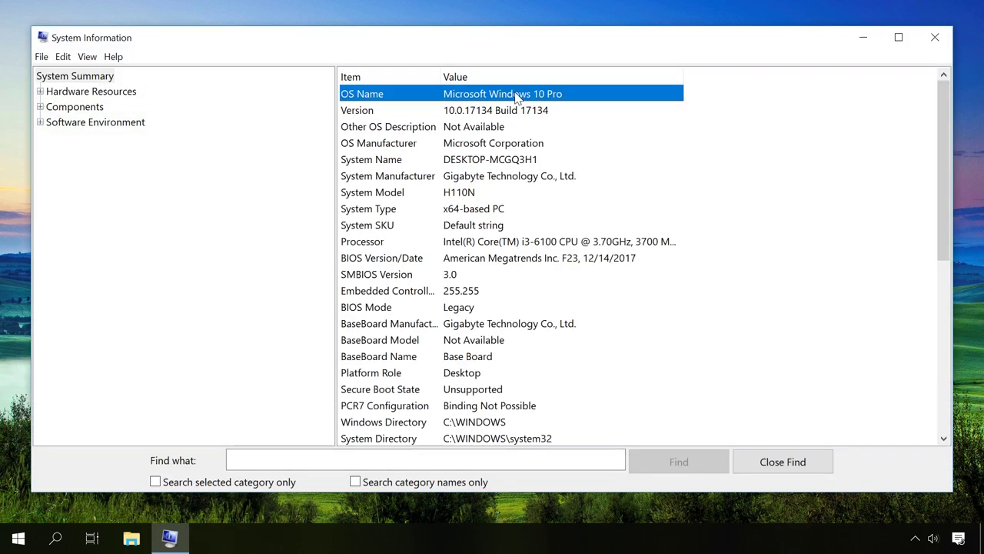
click(494, 178)
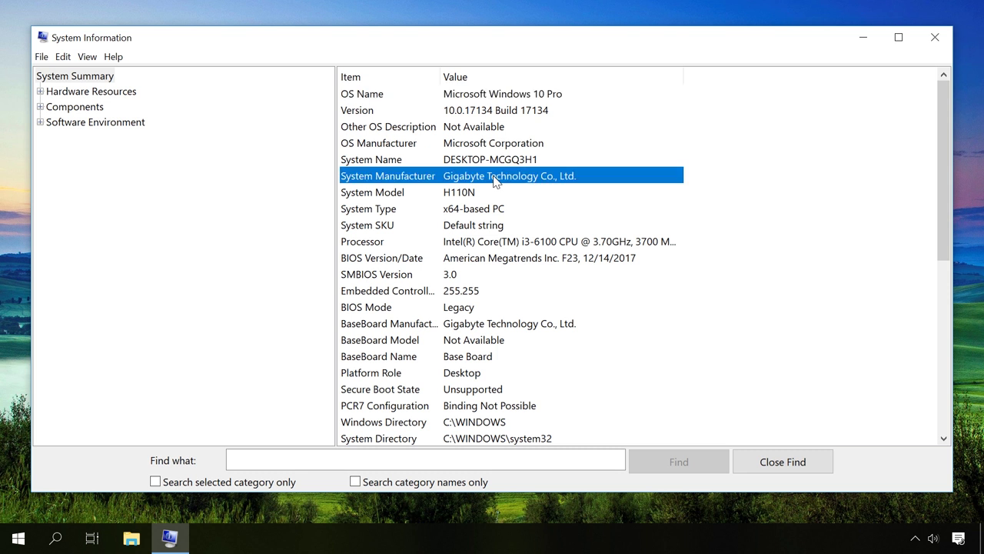
click(461, 196)
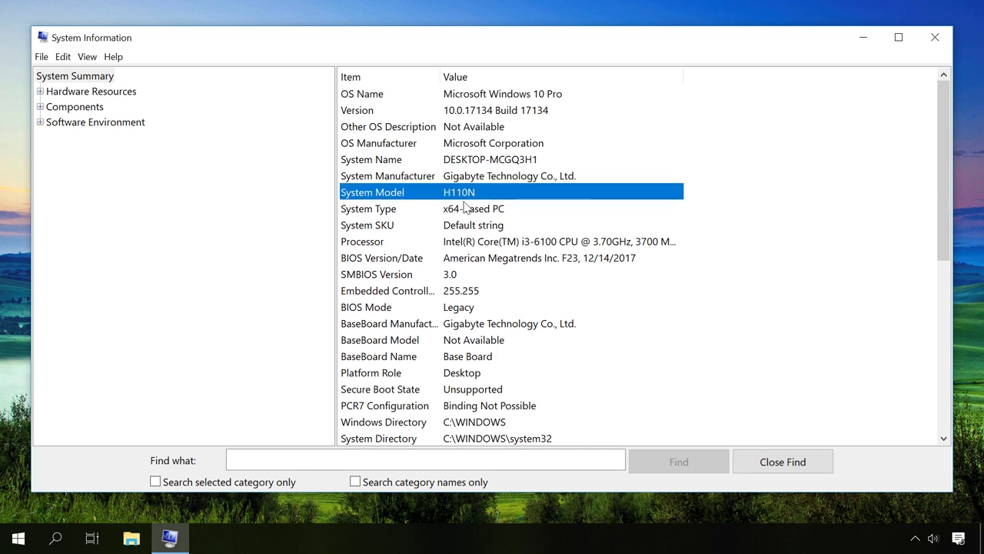
click(466, 212)
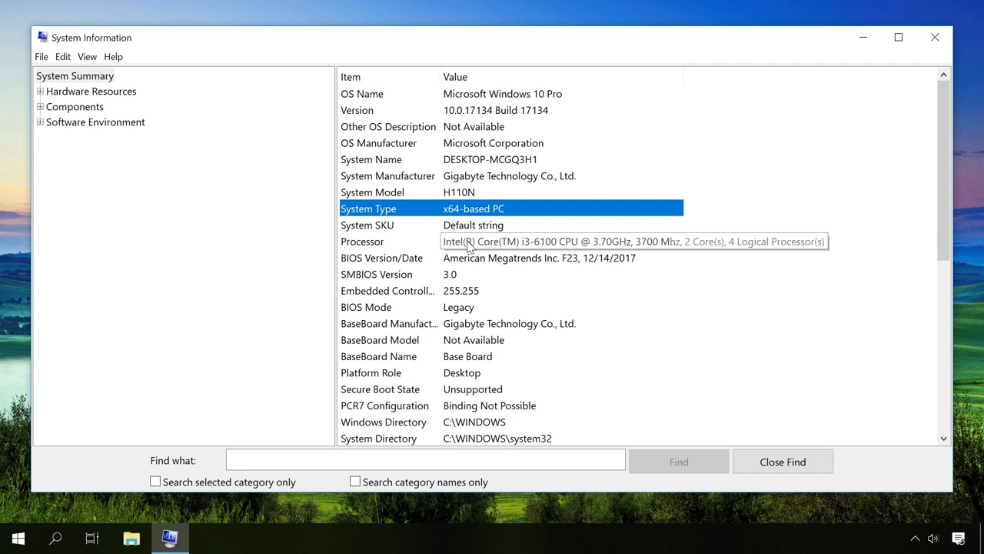
click(468, 243)
Step: Note the BaseBoard manufacturer and search Google for the GA-H110N motherboard
click(476, 326)
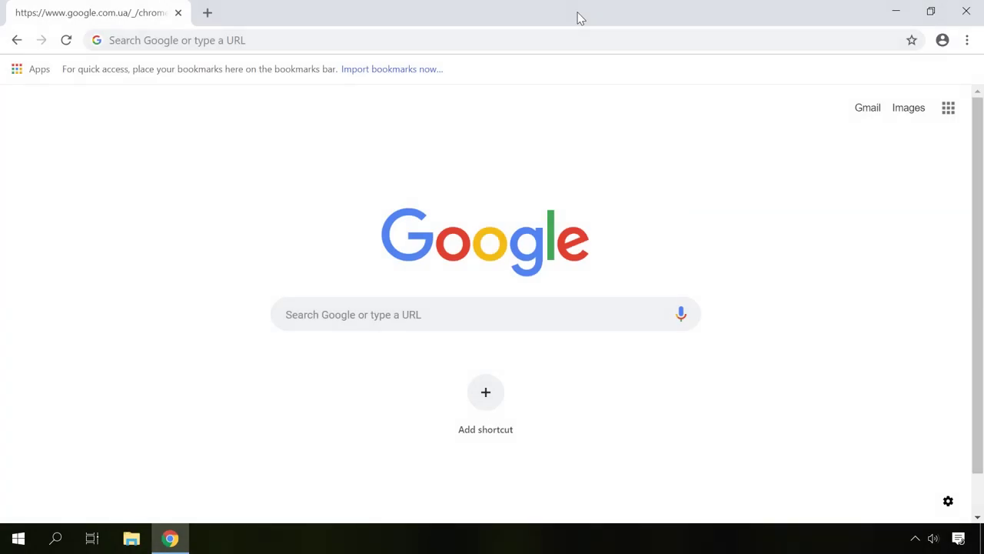
click(409, 315)
text(gigabyte ga-h110n mini-itx)
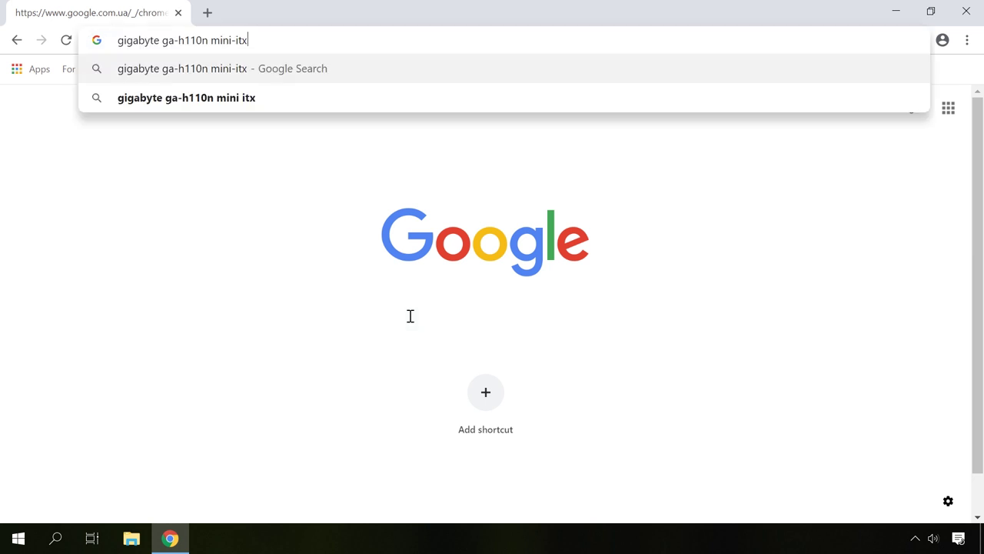
key(Return)
scroll(408, 322, down, 2)
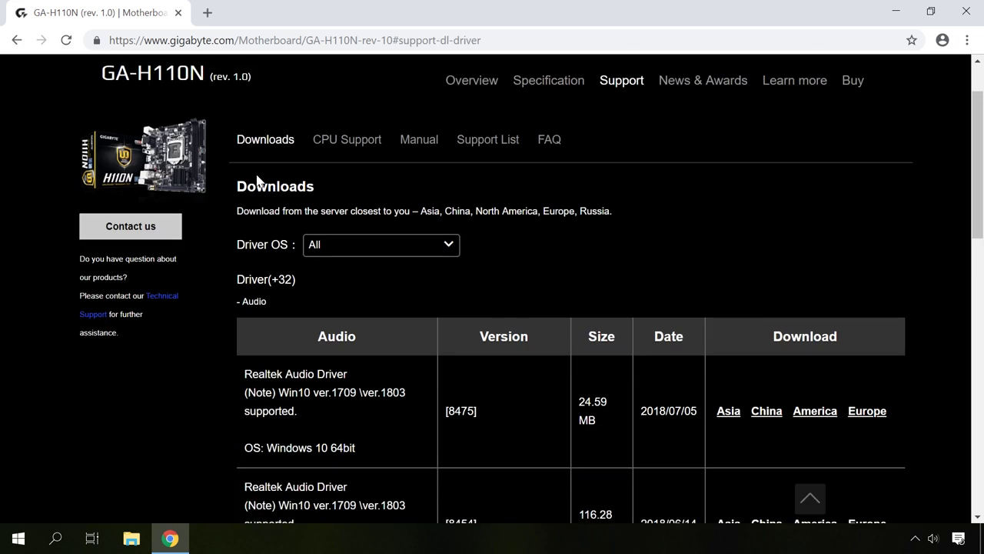
Step: Filter support downloads to Windows 10 64bit and download the Realtek audio driver (Europe)
click(343, 245)
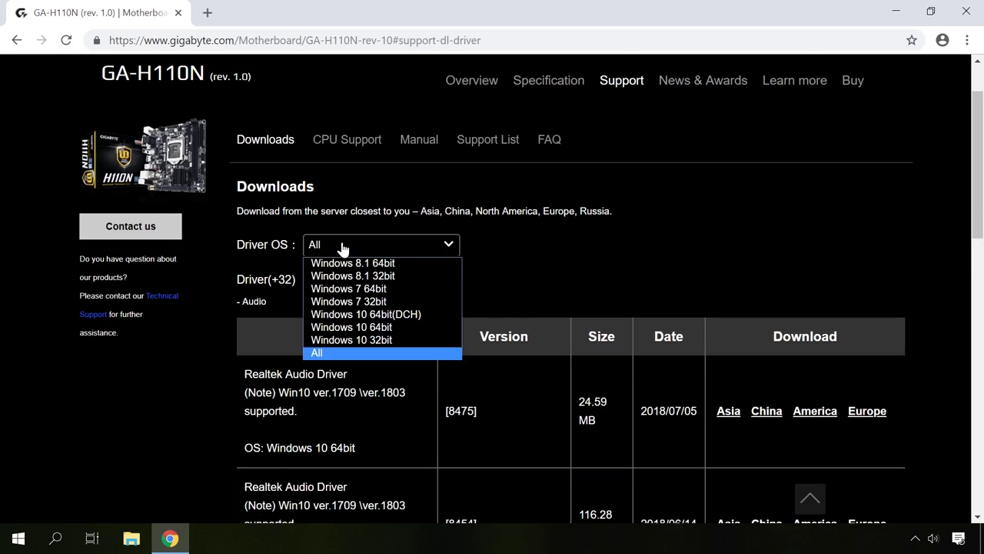
click(383, 328)
scroll(768, 185, down, 2)
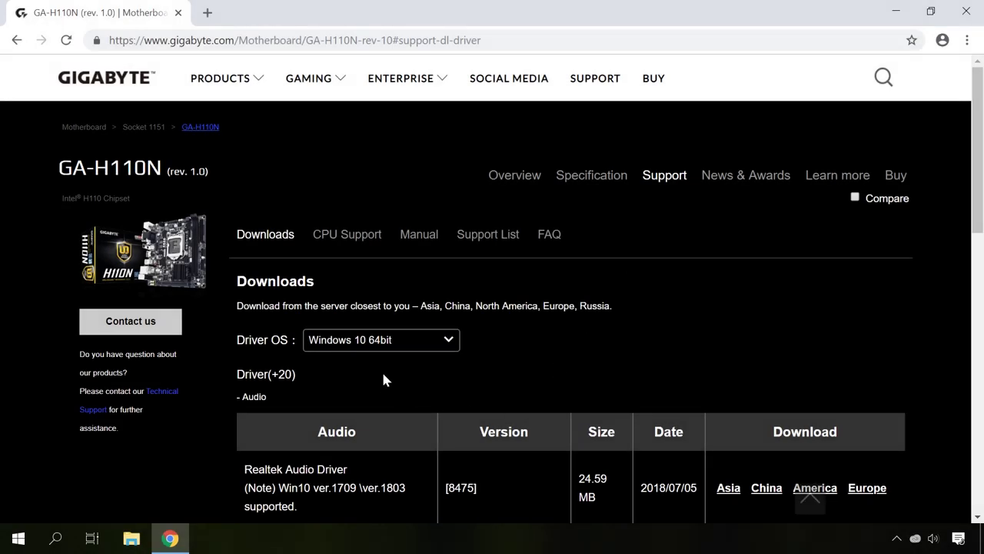
click(357, 346)
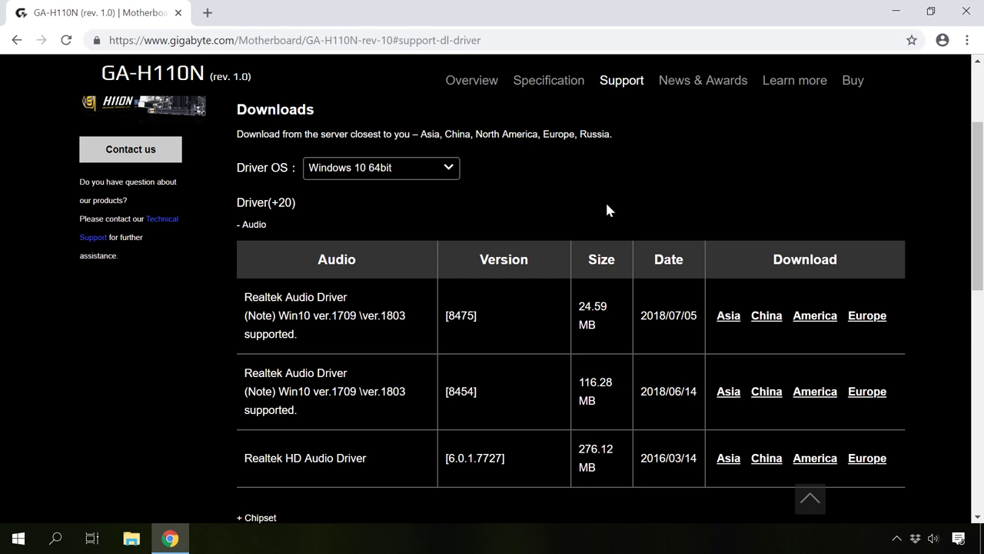
click(869, 317)
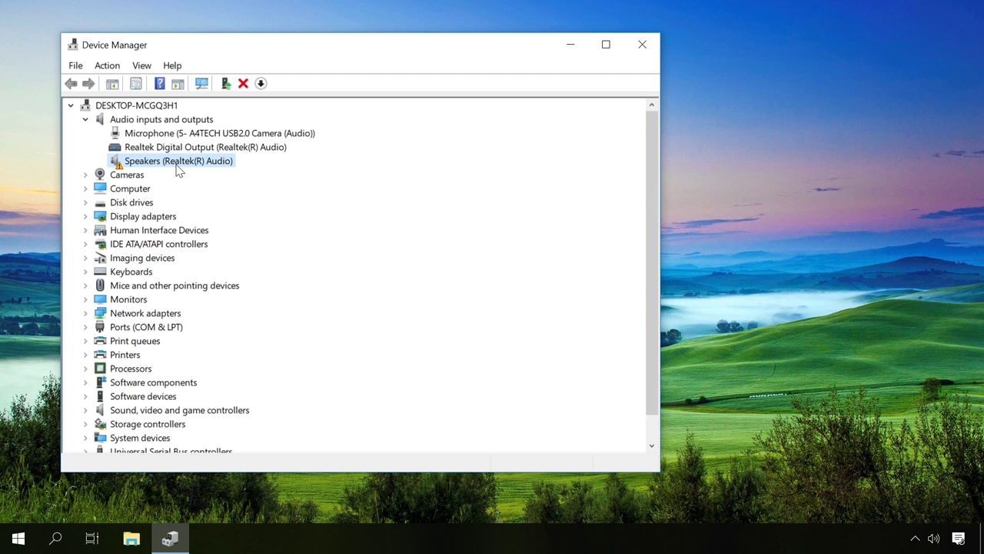
Step: Uninstall the Speakers (Realtek(R) Audio) device and scan for hardware changes
right_click(177, 168)
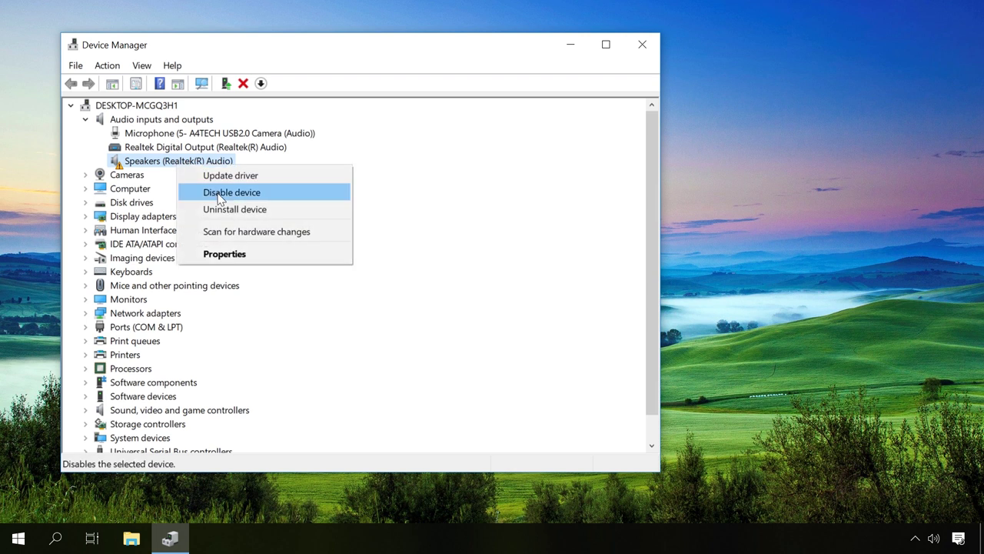
click(226, 212)
click(513, 330)
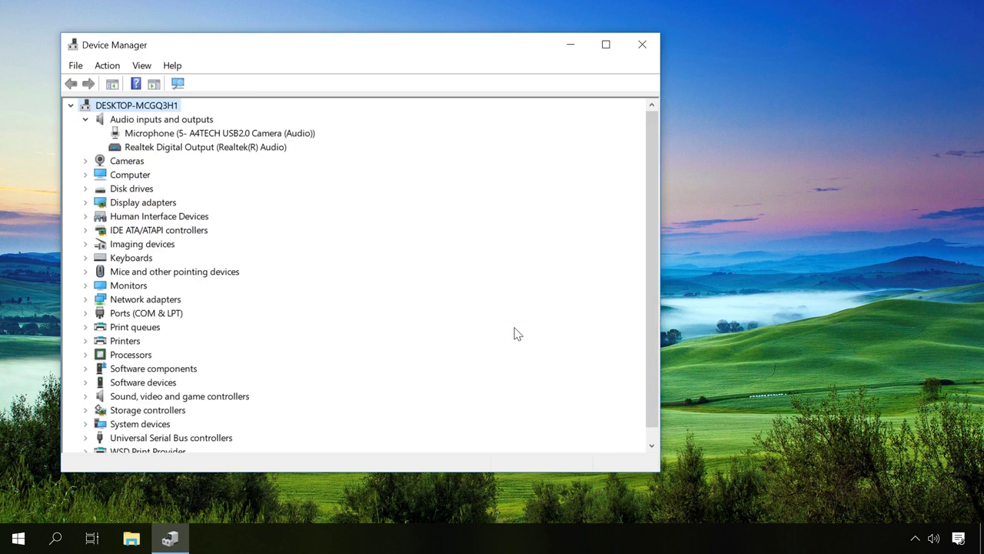
click(114, 68)
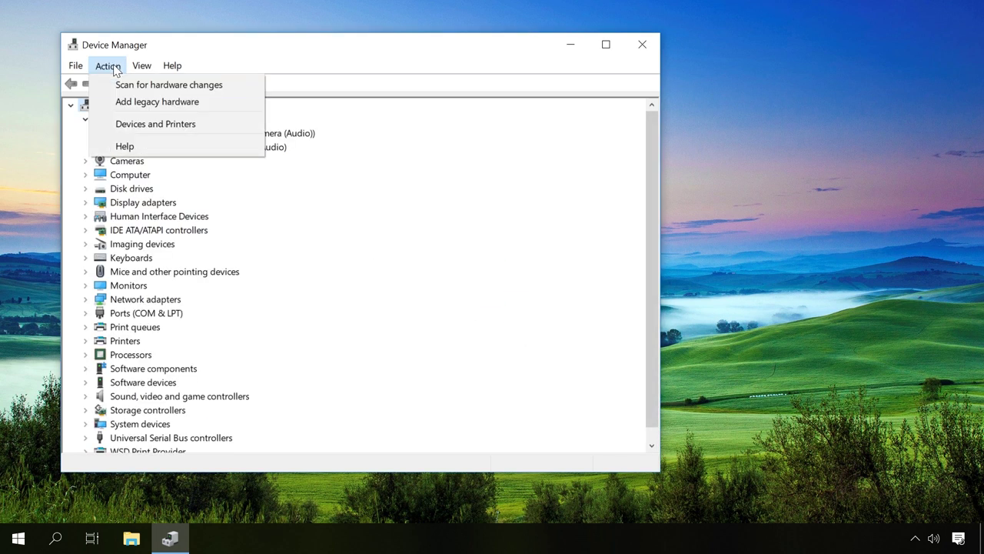
click(117, 84)
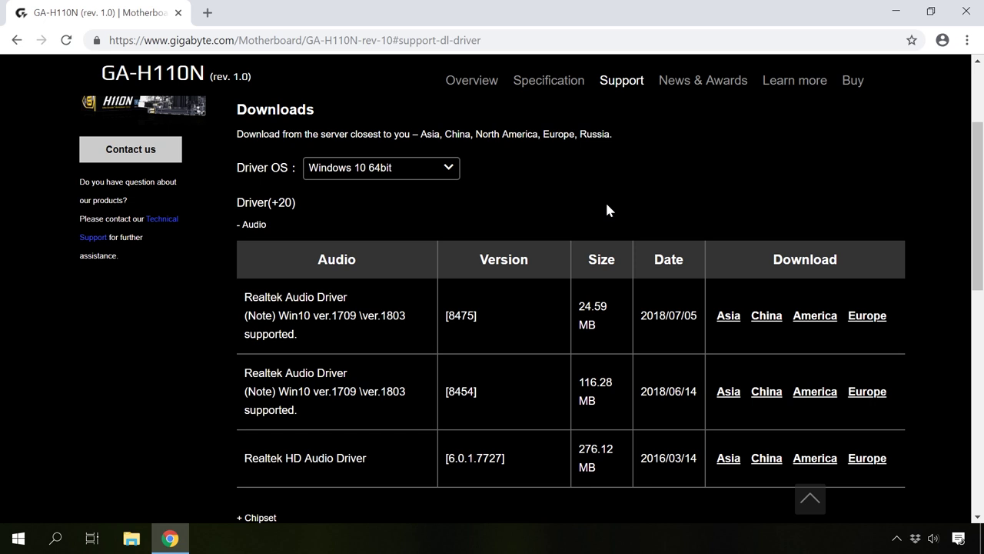
Step: Download the first Realtek audio driver zip and start updating the Speakers driver
click(873, 318)
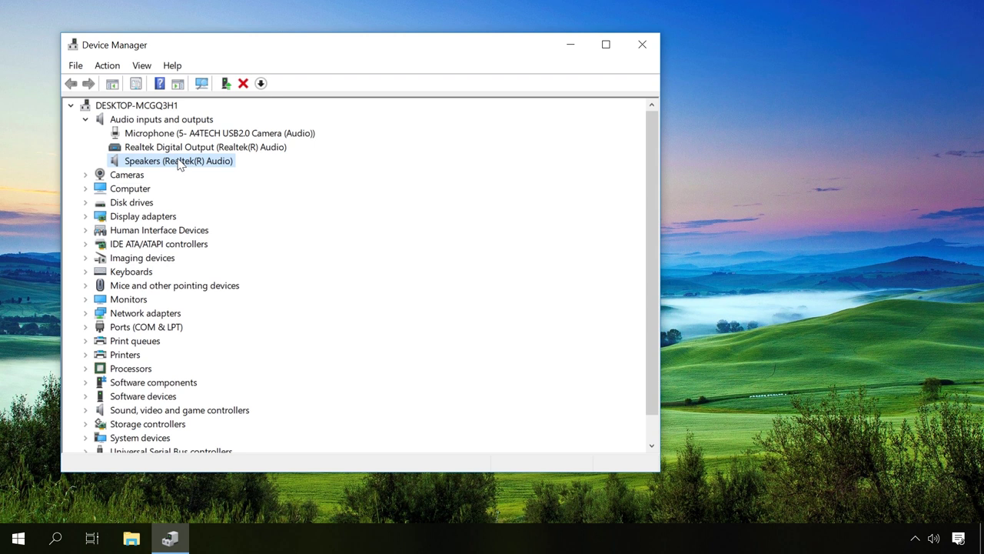
right_click(179, 164)
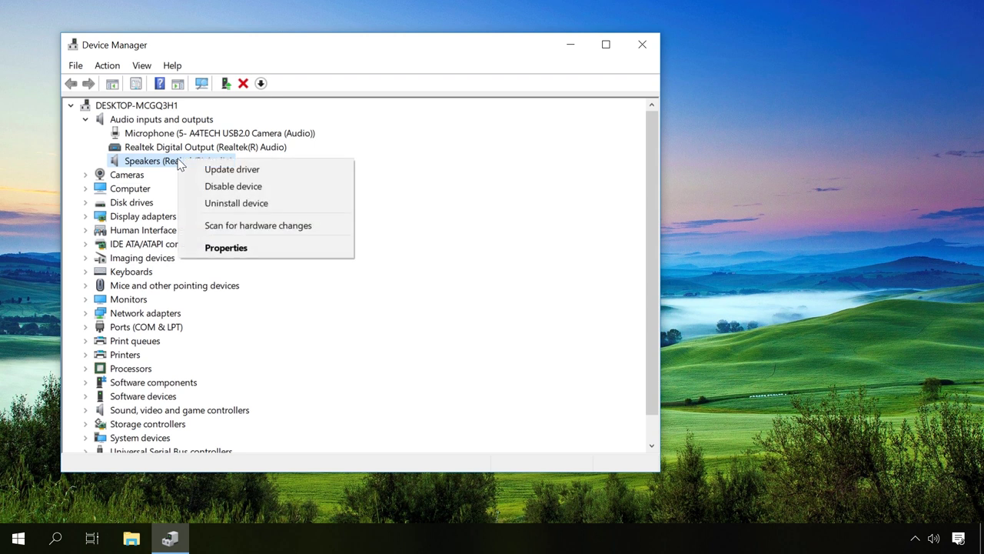
click(234, 168)
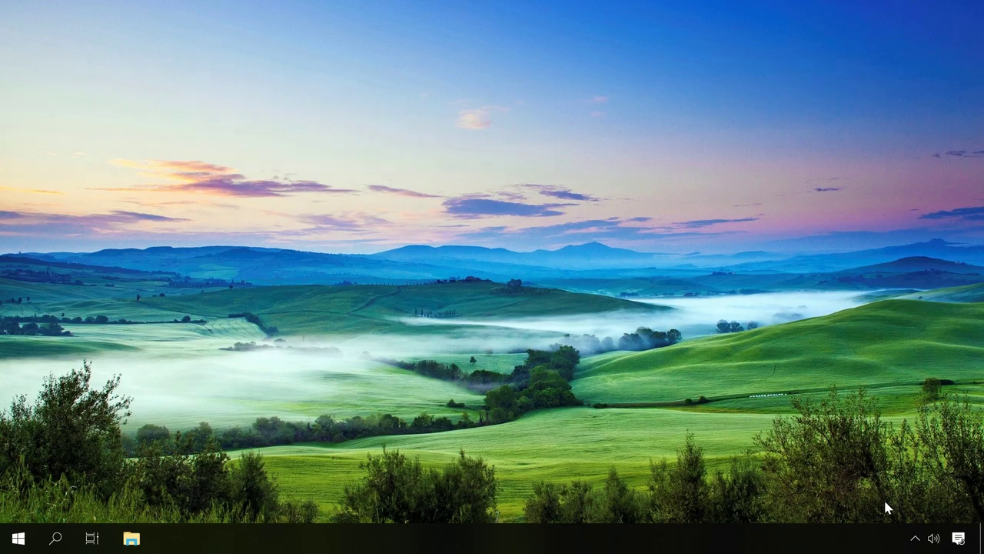
Step: Bring up the Sound dialog's playback devices and move it toward the screen centre
right_click(932, 540)
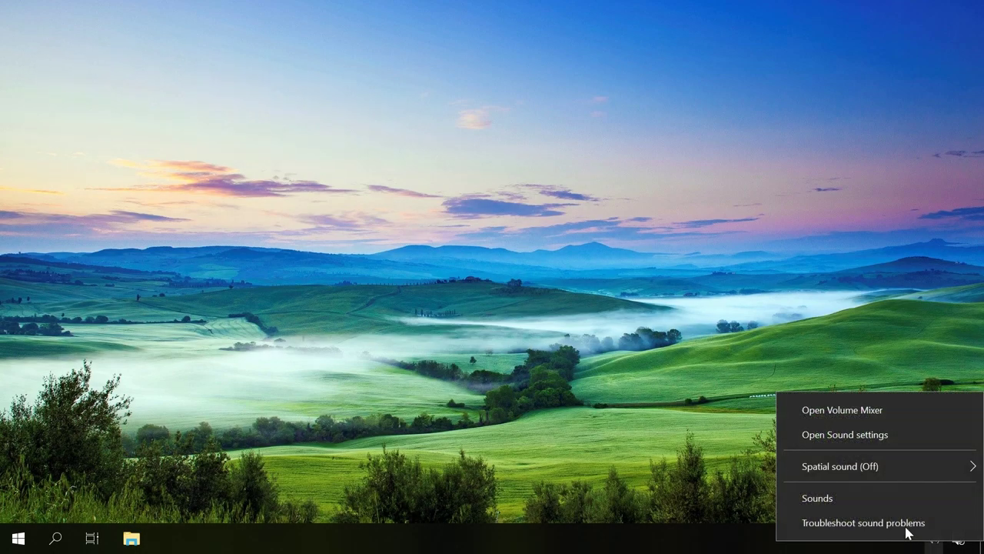
click(850, 503)
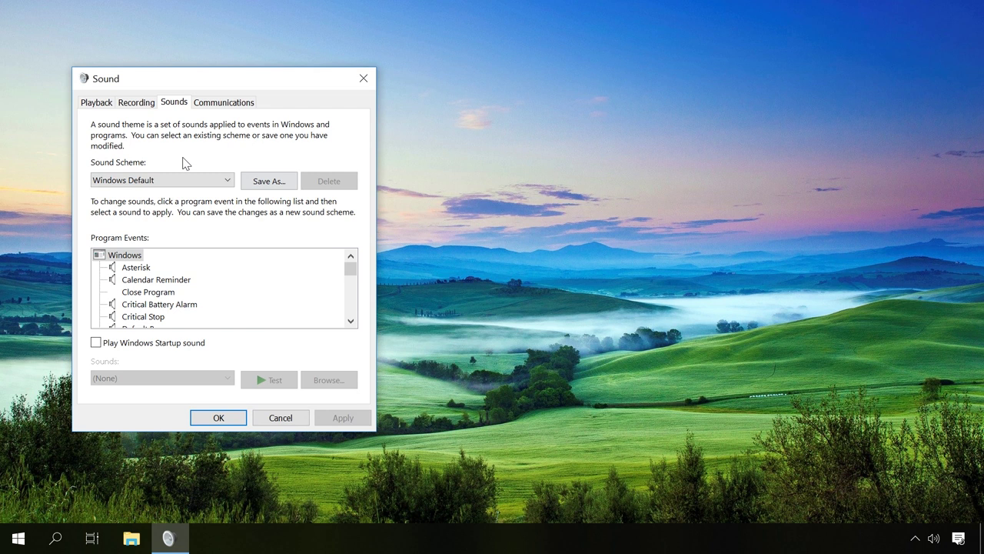
click(98, 108)
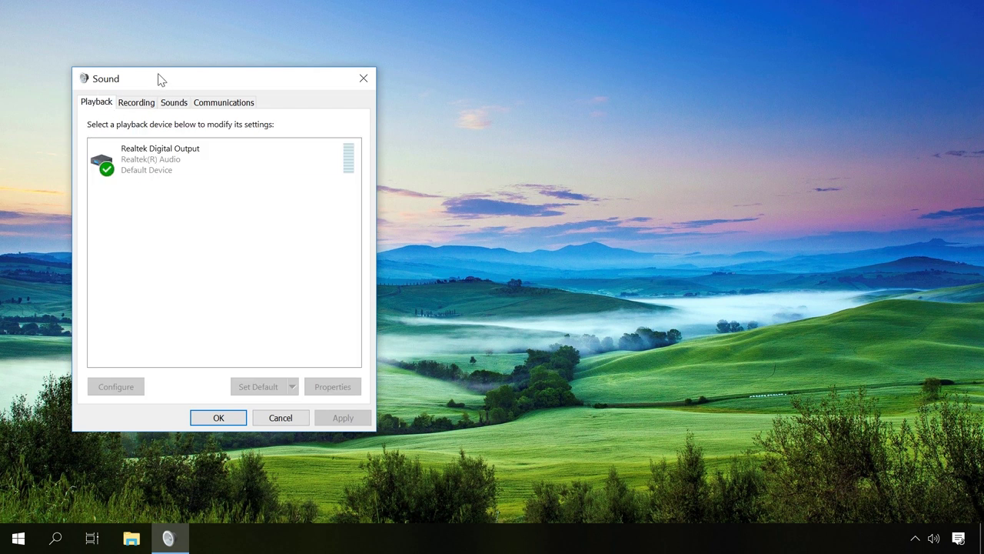
drag(159, 77, 314, 95)
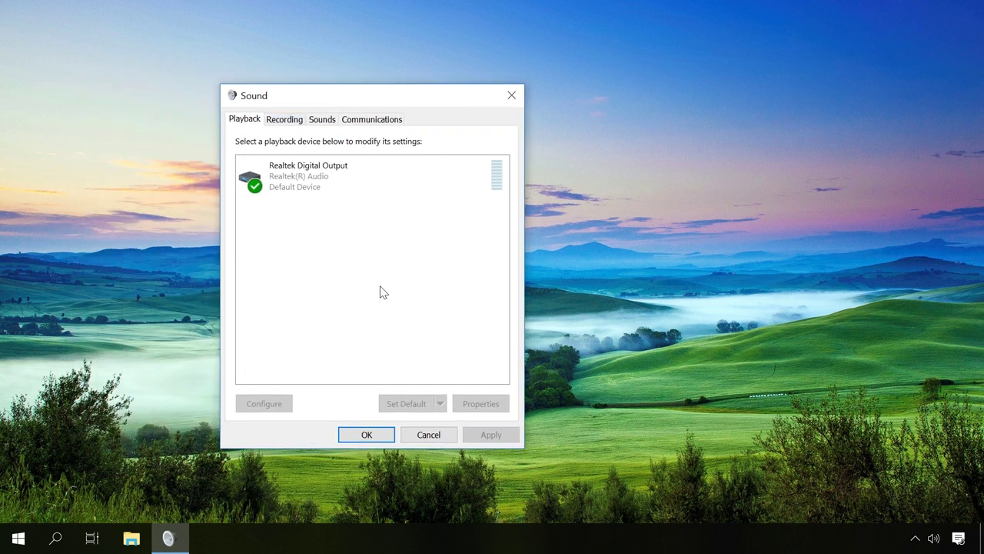
Step: Show disconnected and disabled devices, then enable Speakers as the default device
right_click(334, 260)
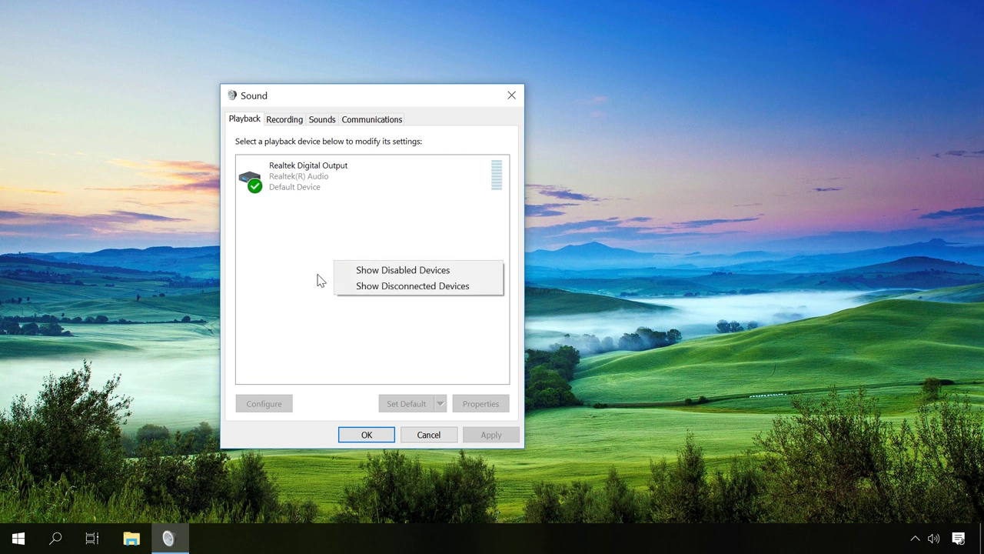
click(377, 285)
right_click(363, 264)
click(390, 274)
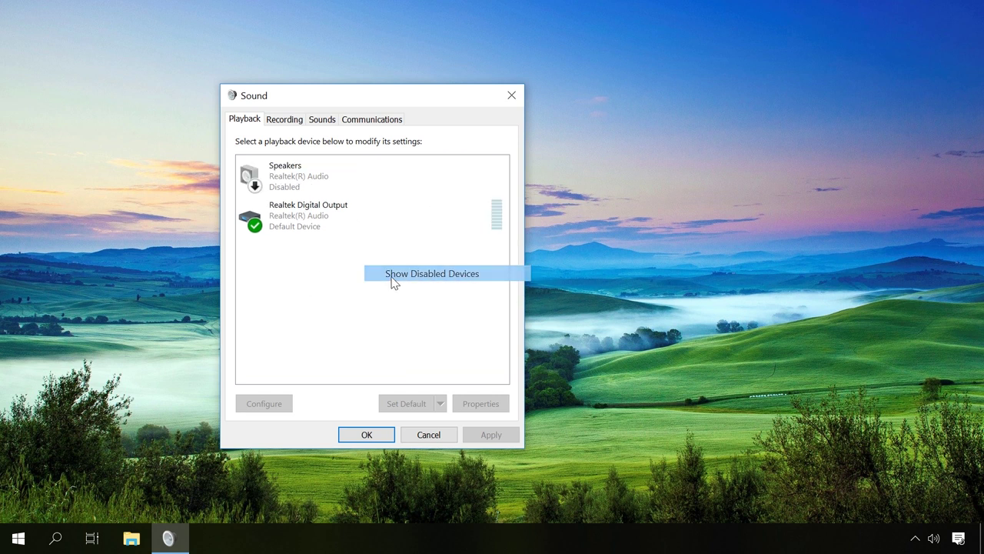
click(254, 173)
right_click(286, 176)
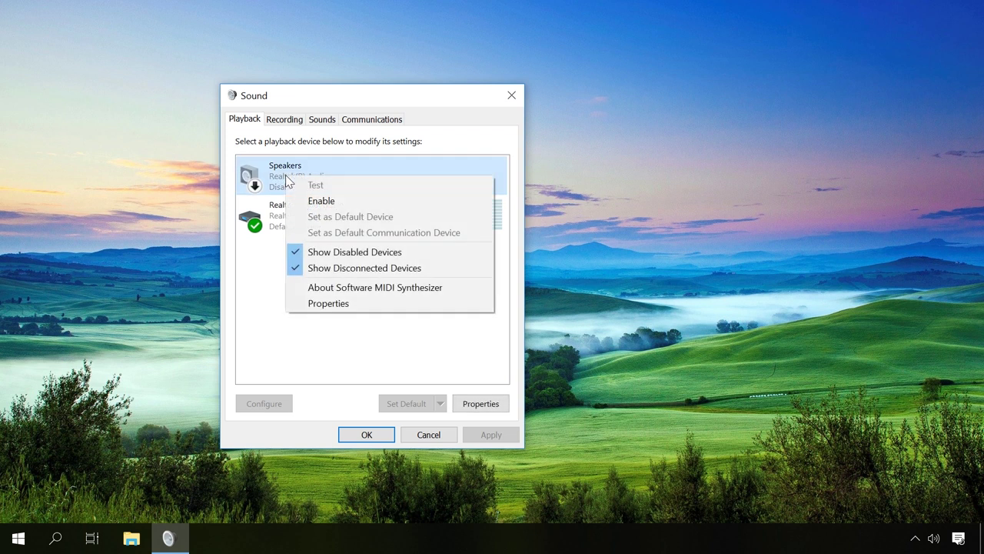
click(323, 201)
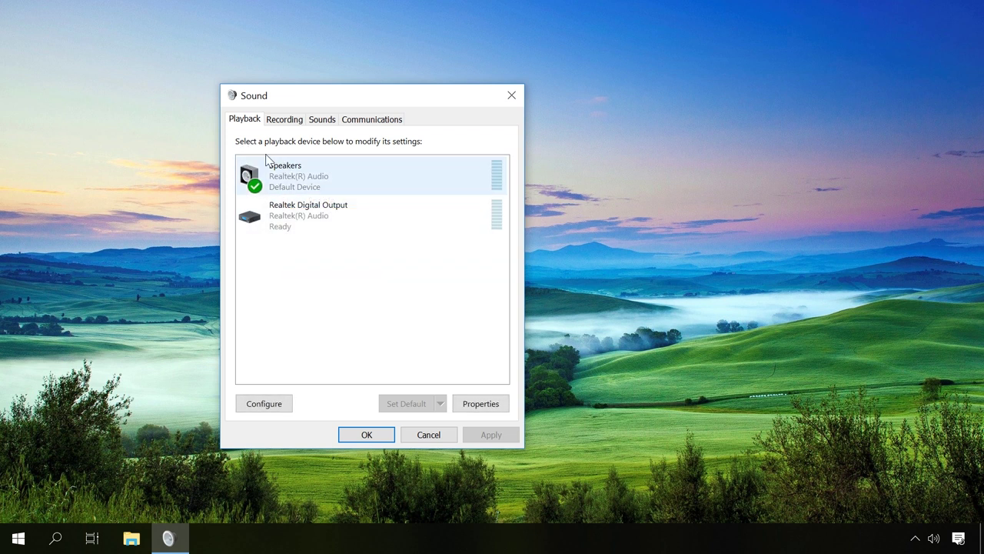
Step: Review the Communications tab and keep the Windows Default sound scheme
click(374, 120)
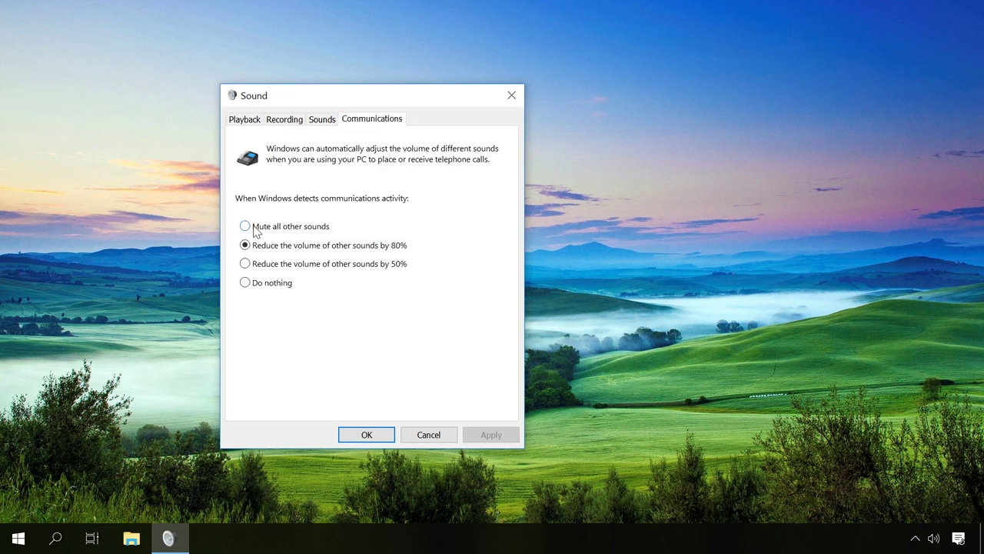
click(312, 123)
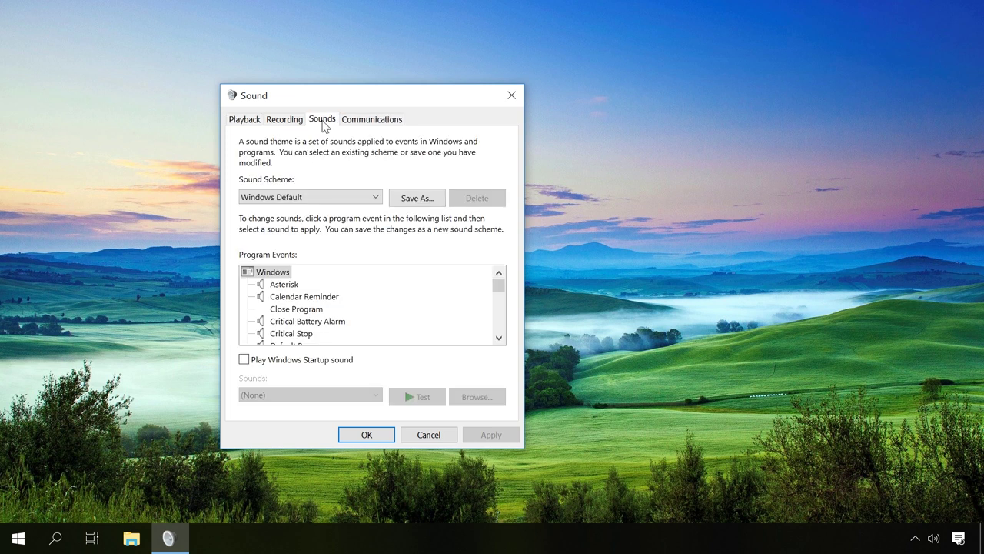
click(281, 202)
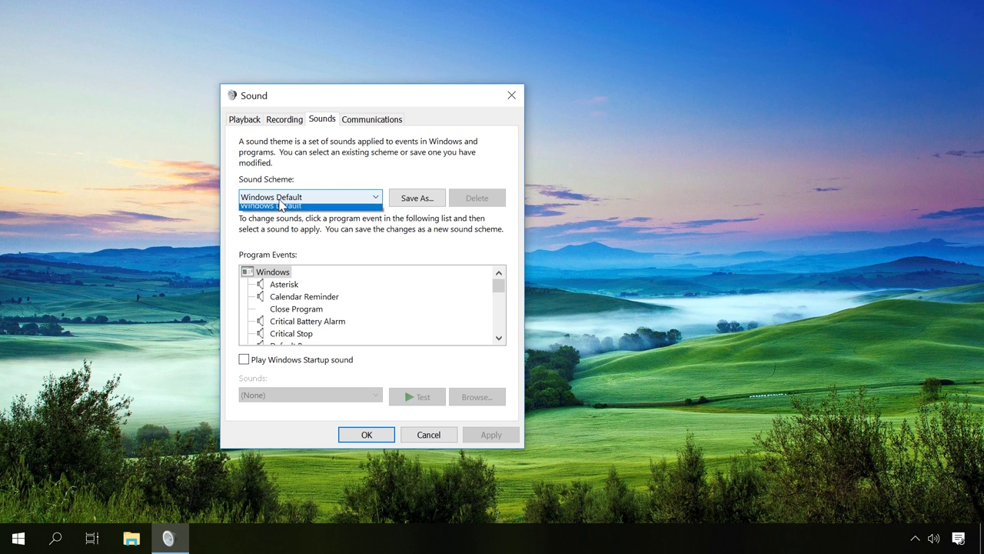
click(262, 221)
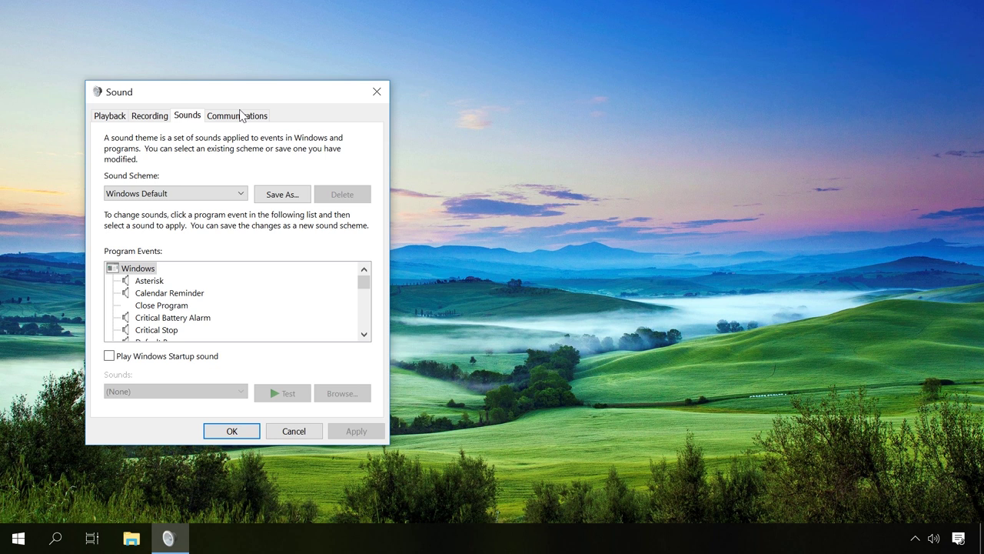
Step: Set communications activity to 'Do nothing' and apply it
click(240, 116)
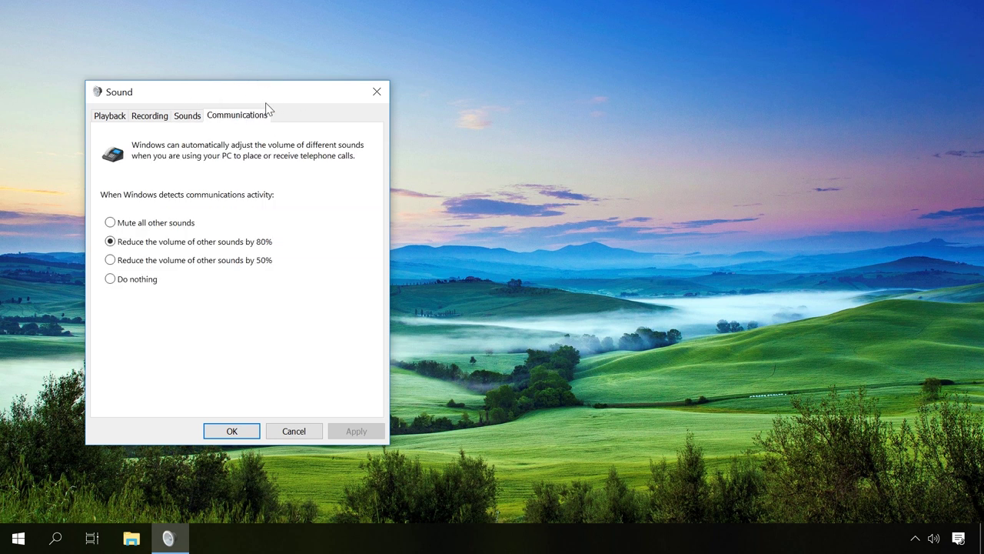
click(116, 282)
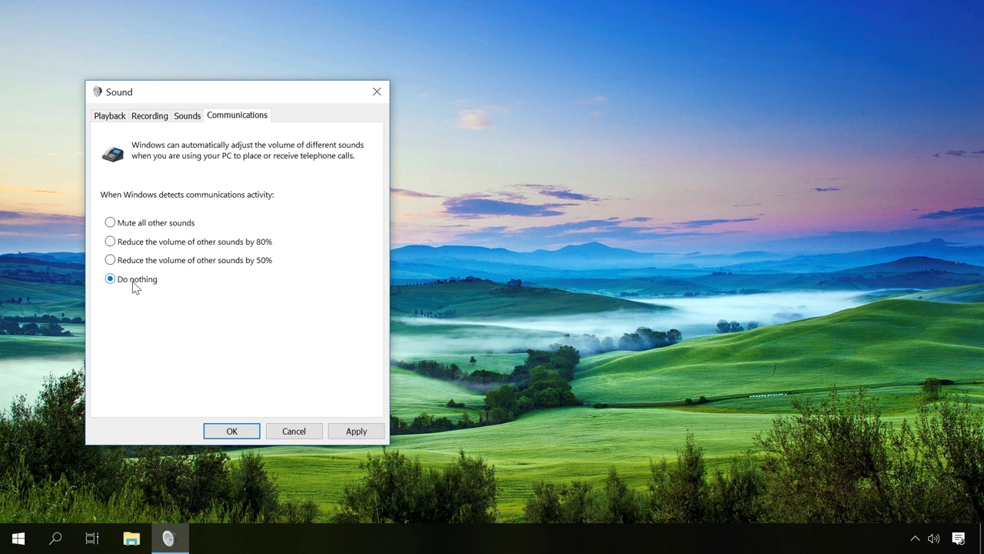
click(366, 433)
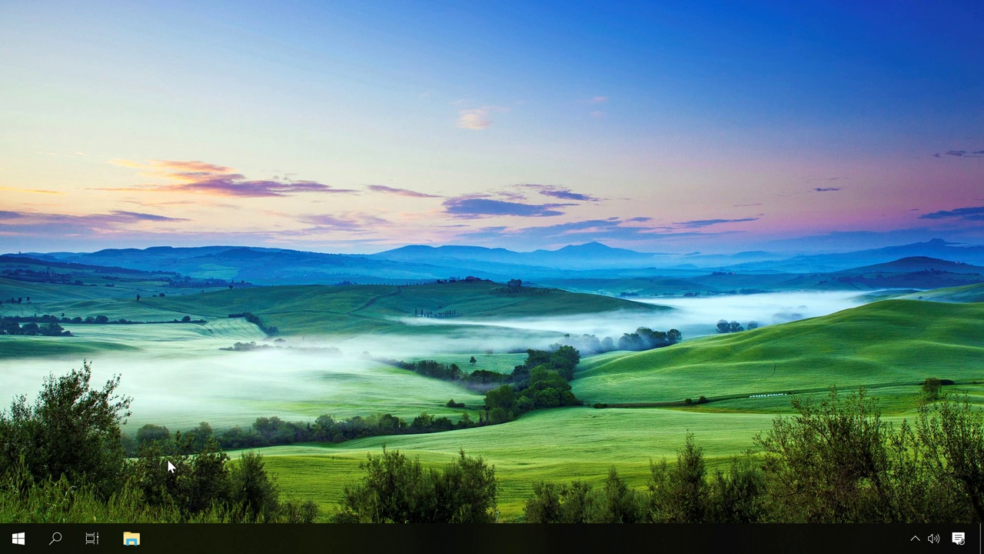
Step: Launch the Services console with services.msc from the Run prompt
click(57, 537)
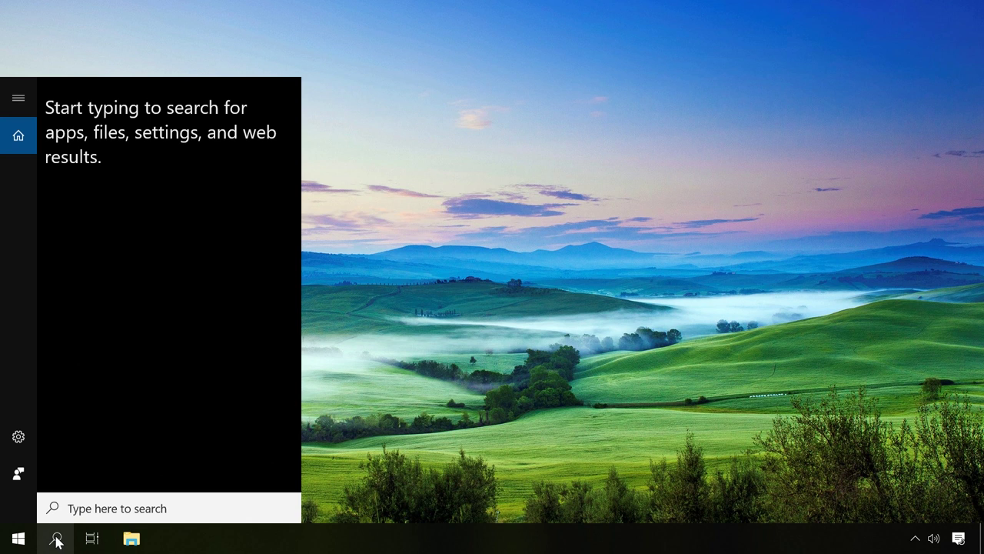
text(serv)
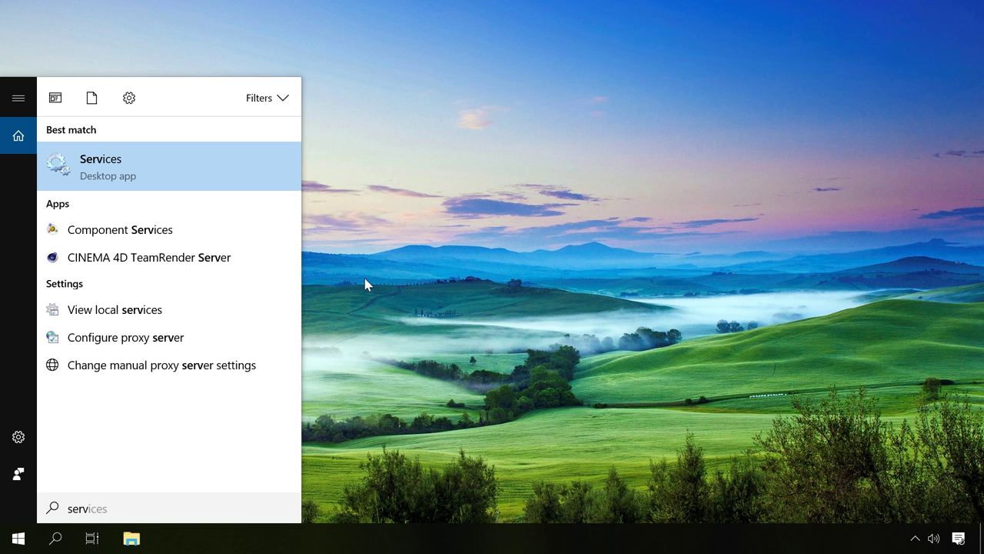
key(Return)
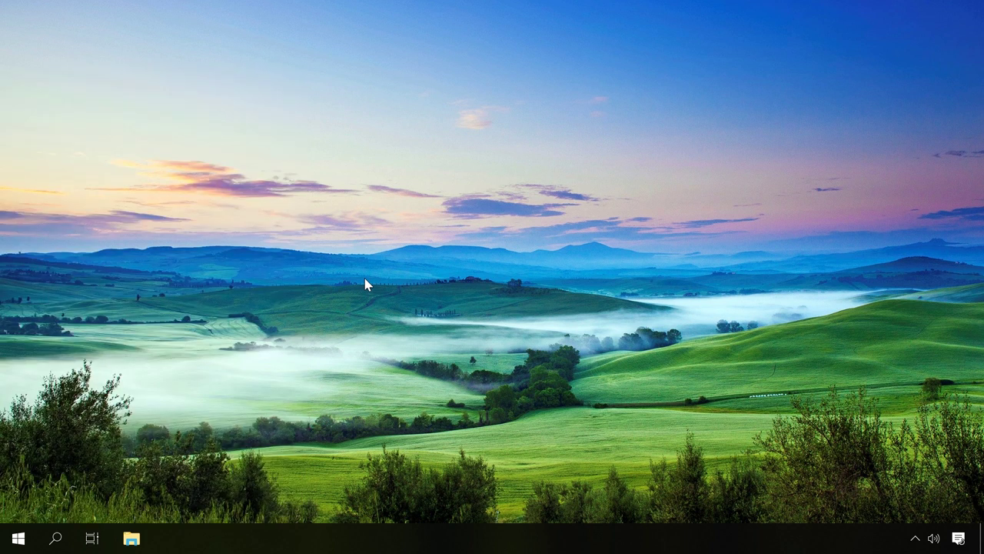
key(super+r)
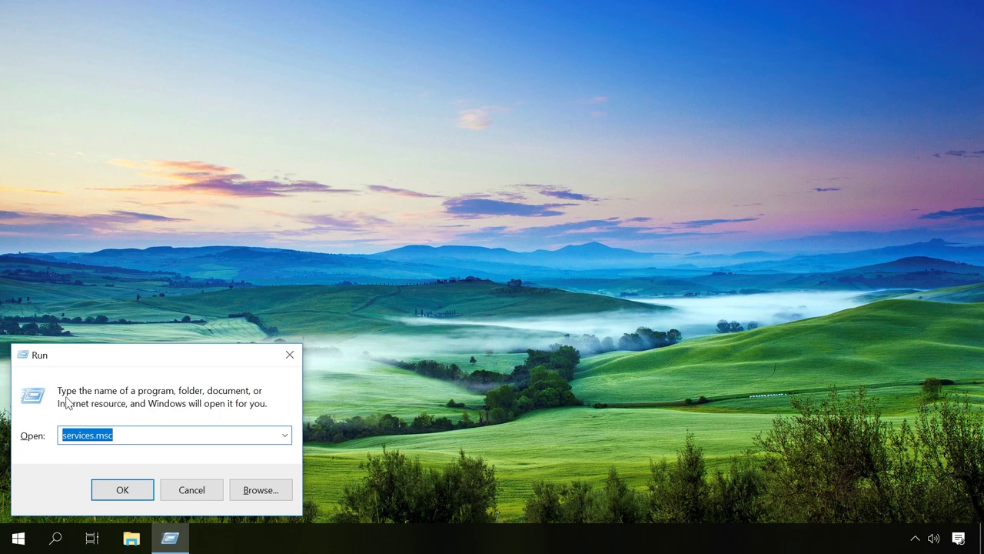
click(116, 490)
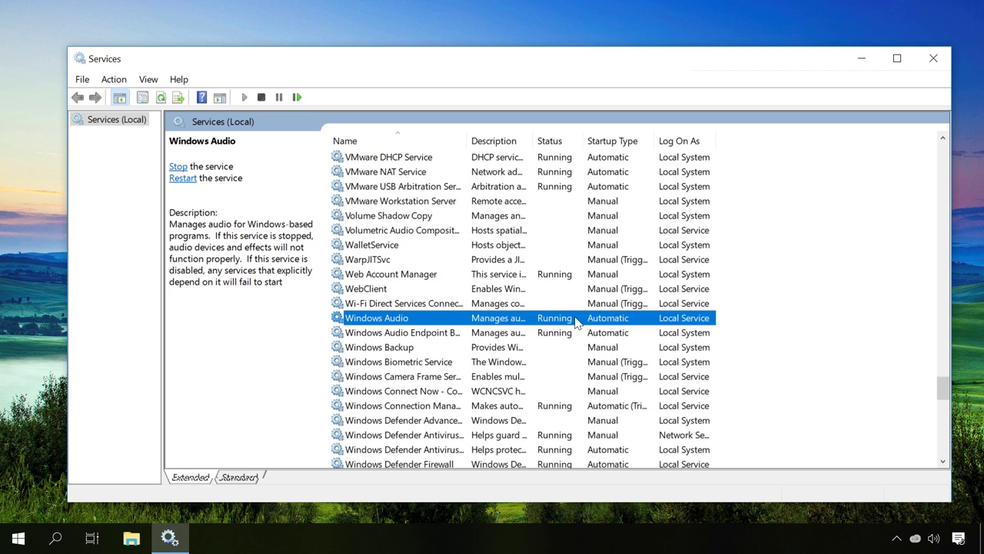
Step: Set the Windows Audio service's startup type to Automatic in its Properties
right_click(576, 323)
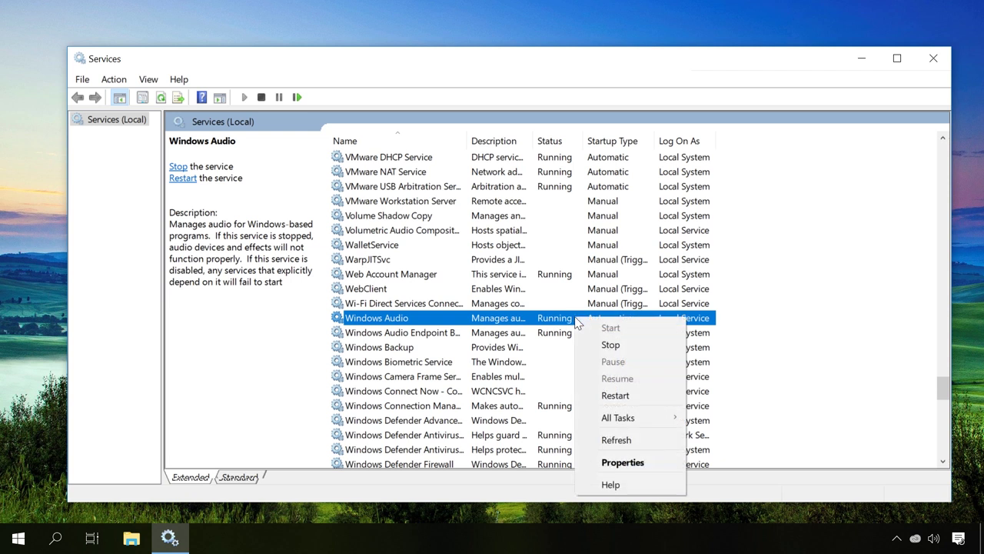
click(615, 469)
click(504, 267)
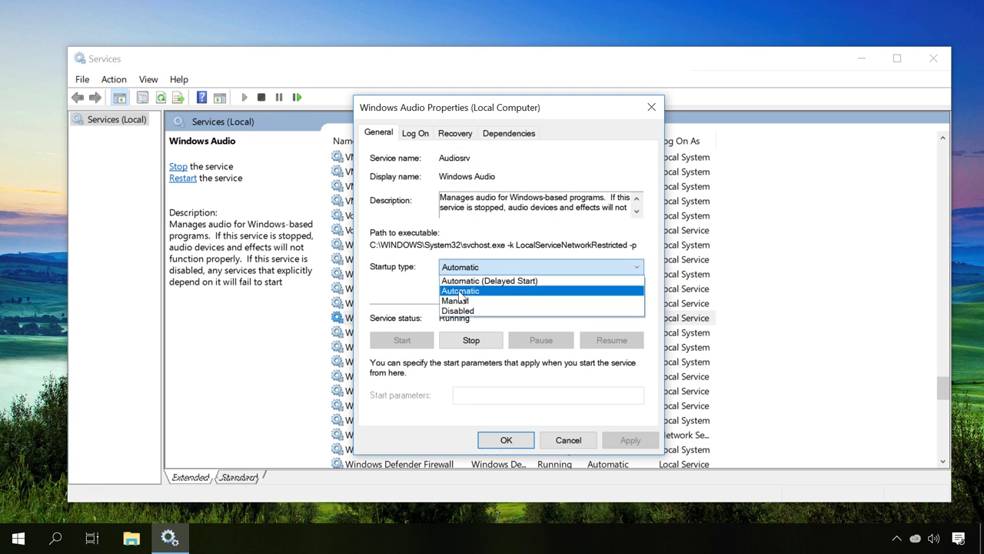
click(465, 292)
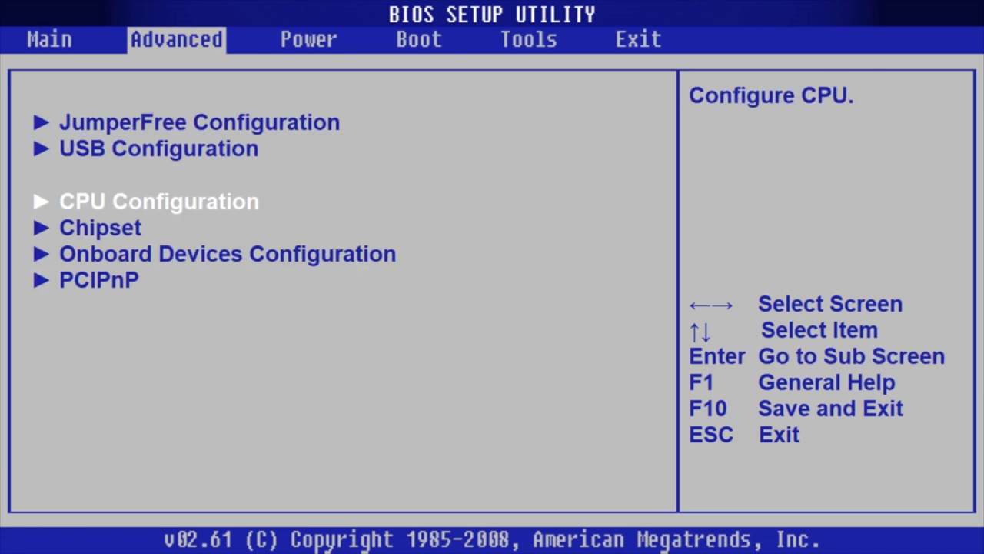
key(Down)
Step: Browse the BIOS Advanced submenus (USB, JumperFree, Chipset) to find the onboard audio settings
key(Return)
key(Escape)
key(Down)
key(Return)
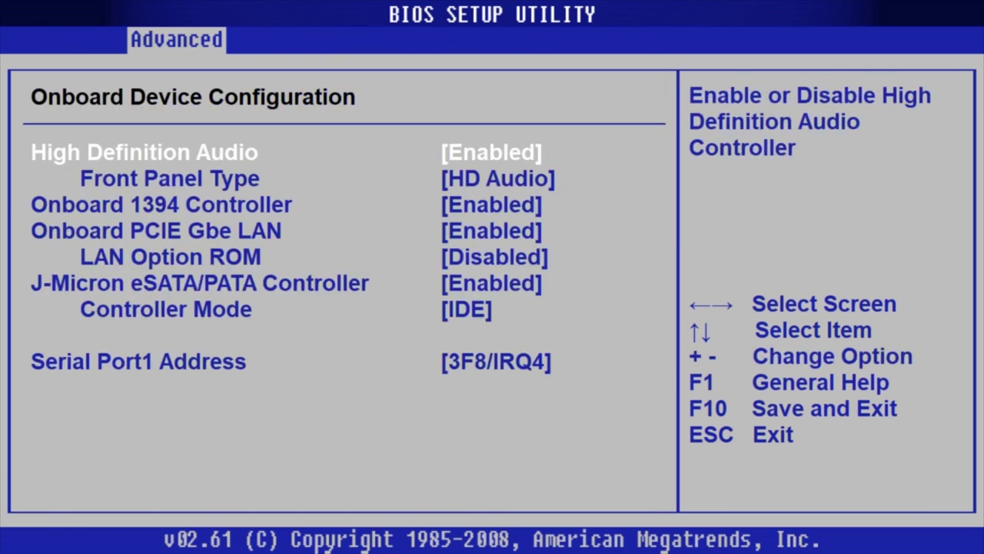